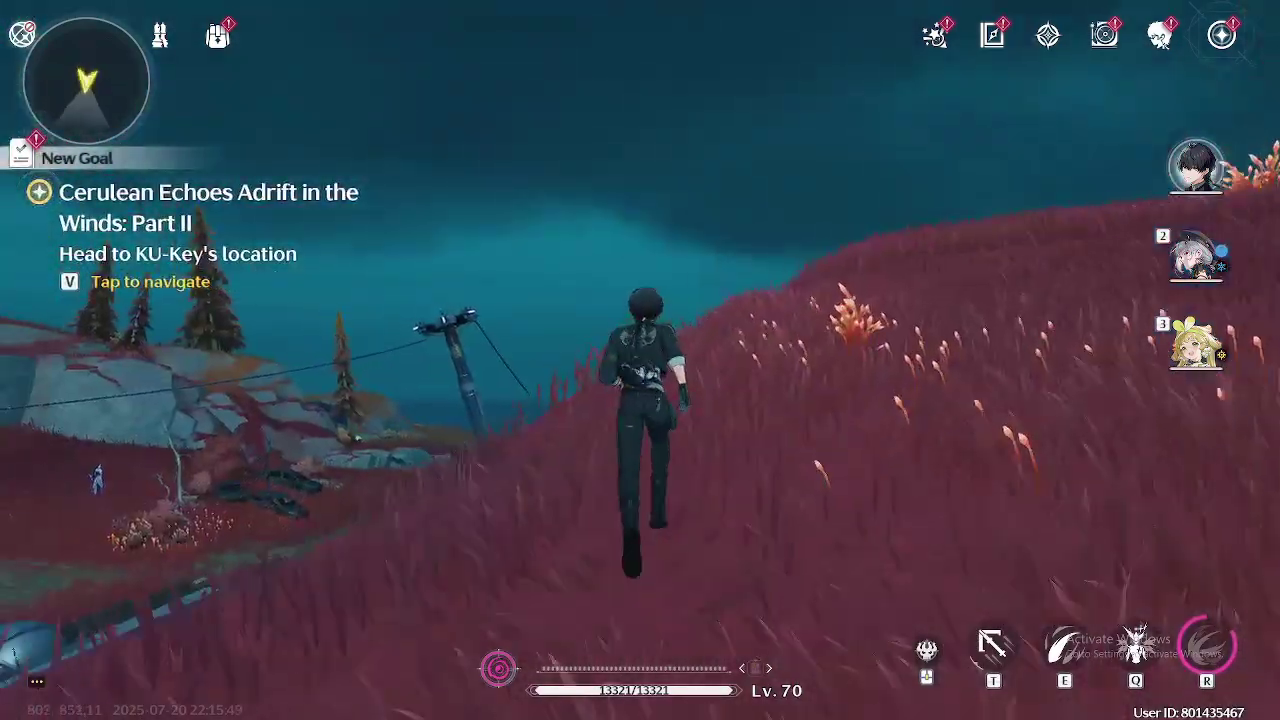
Step: Run the character across the red grass hillside
key(w)
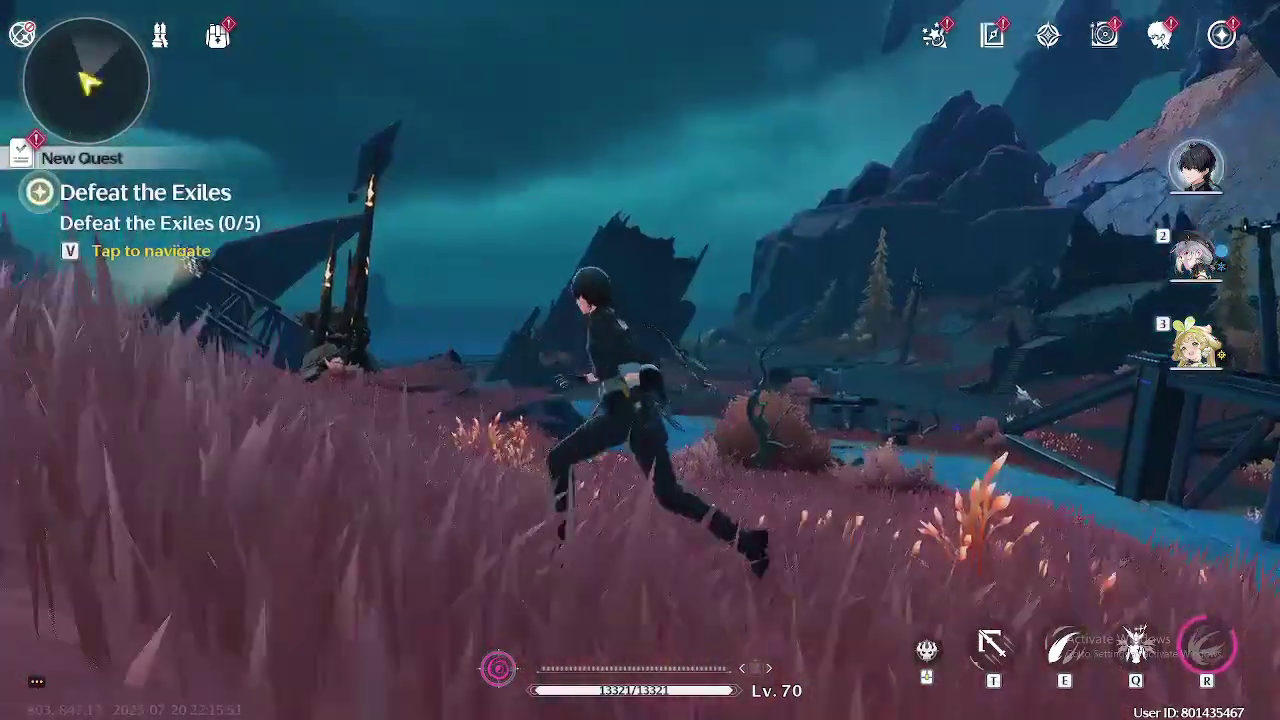
key(w)
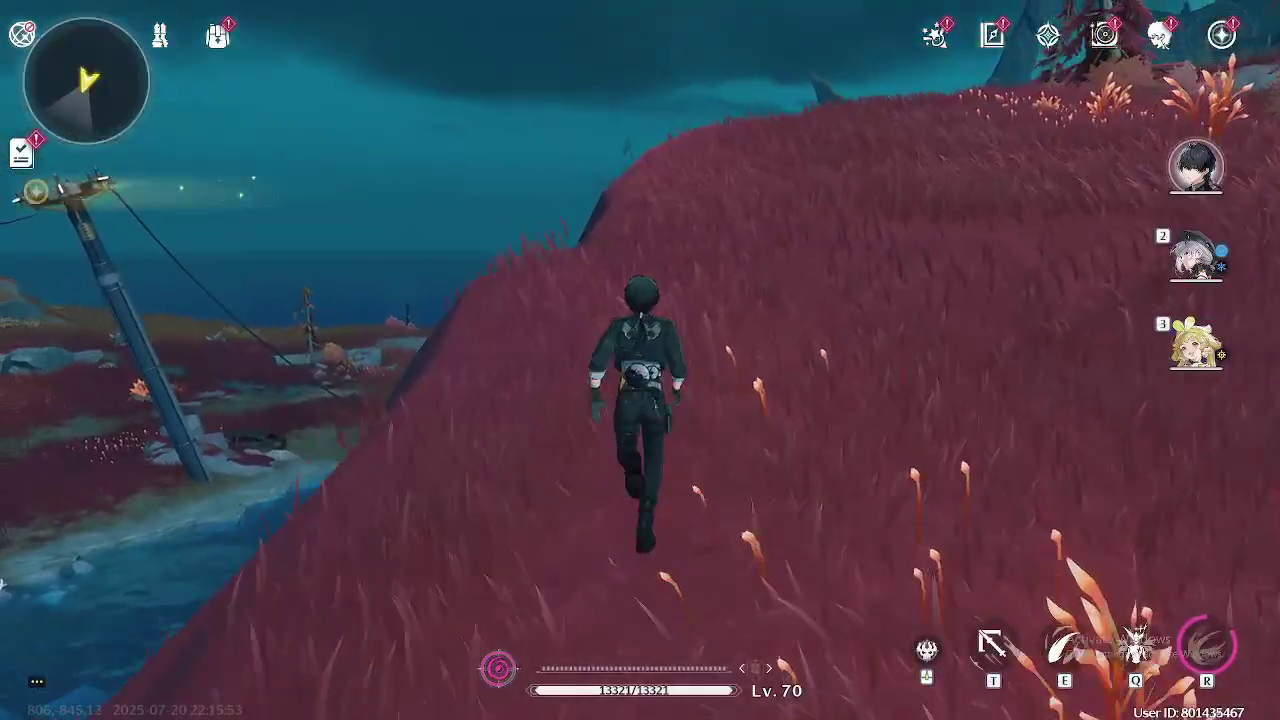
key(w)
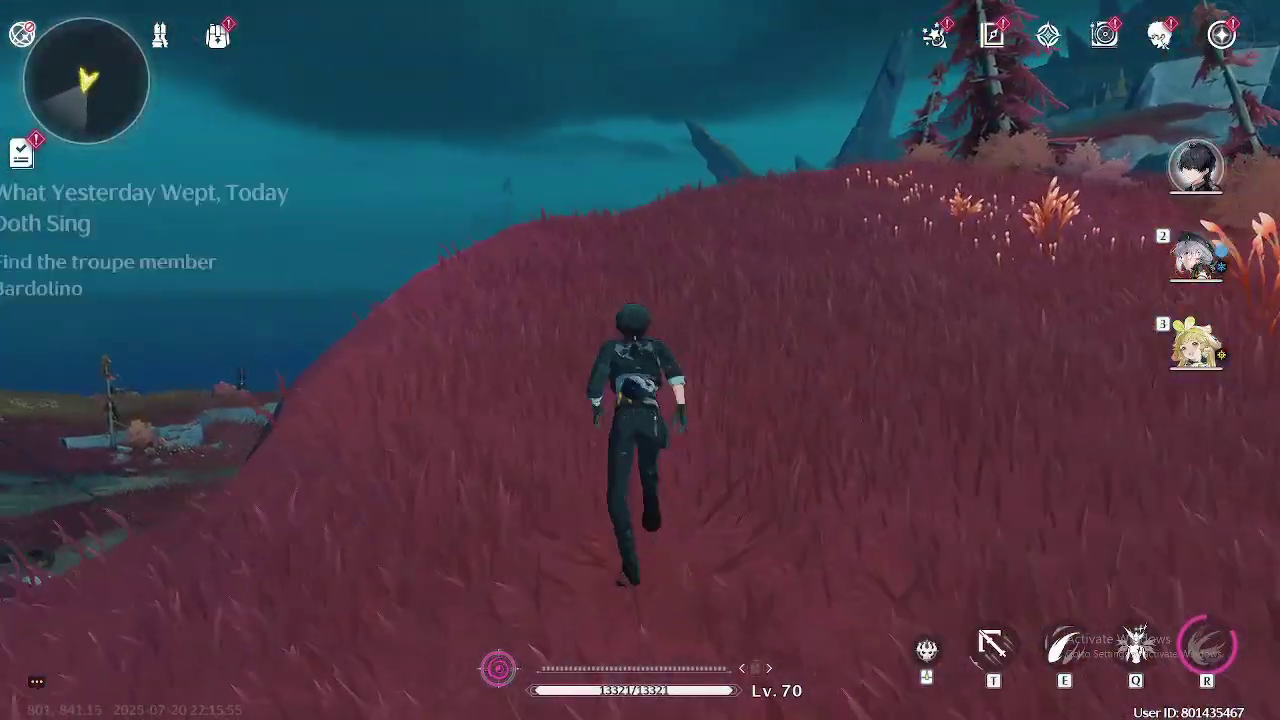
key(w)
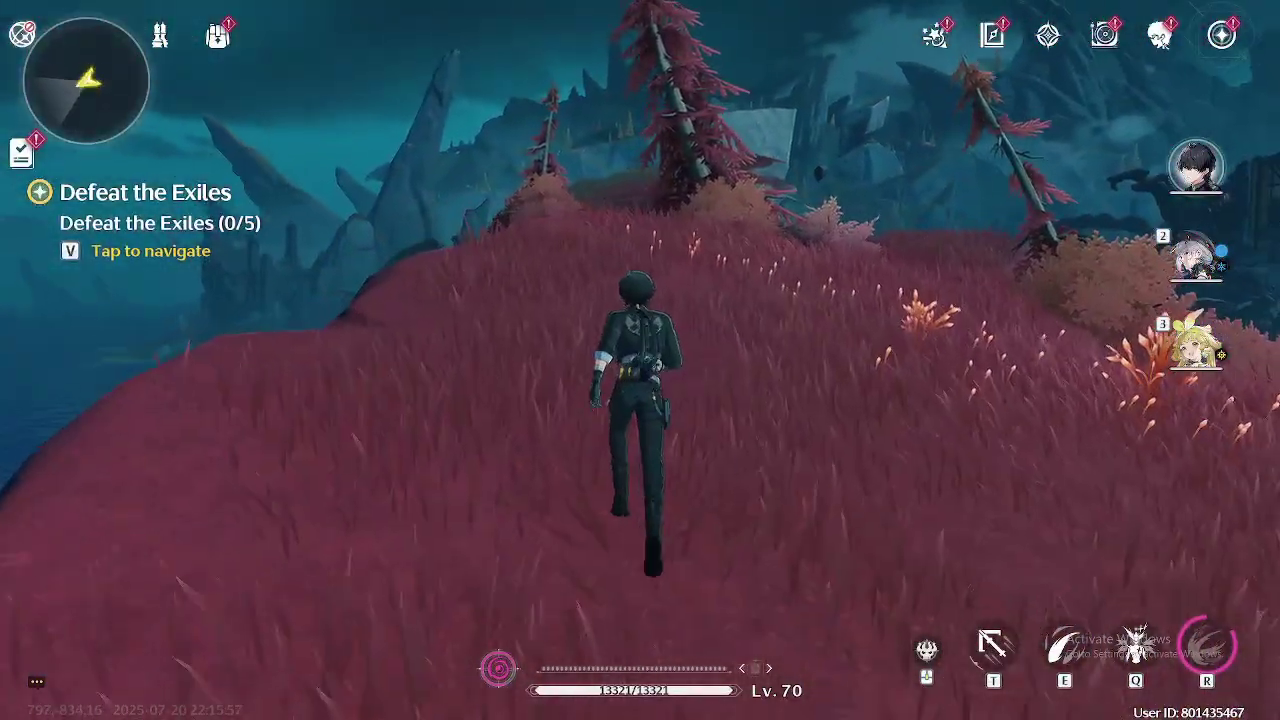
Step: Set the game's screen mode to Windowed Mode in the graphics settings and reposition the game window on the desktop
key(alt)
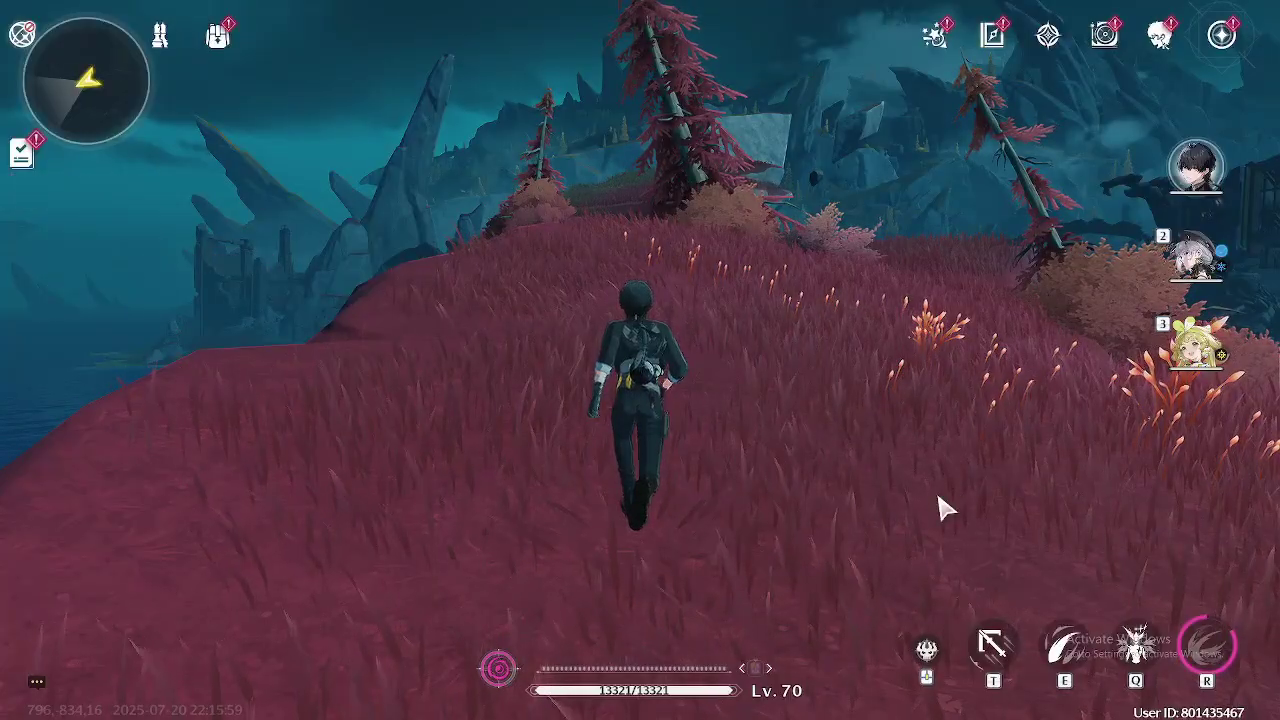
key(Escape)
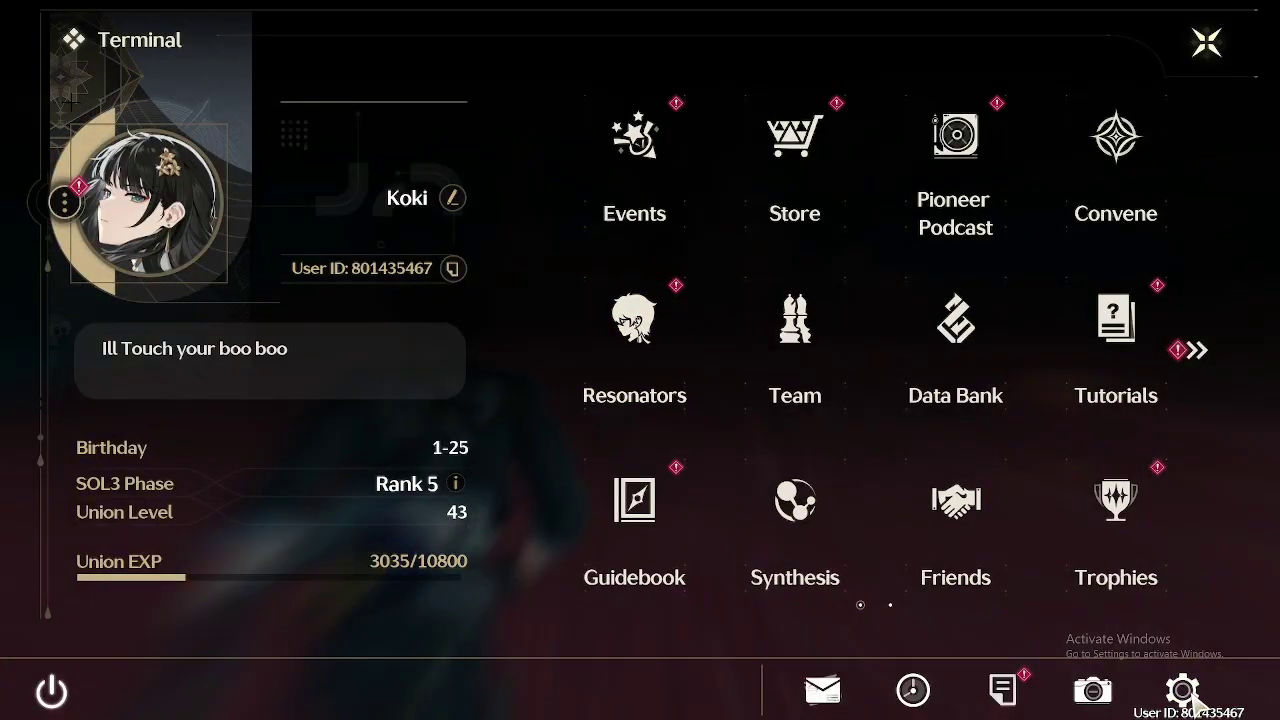
click(1200, 686)
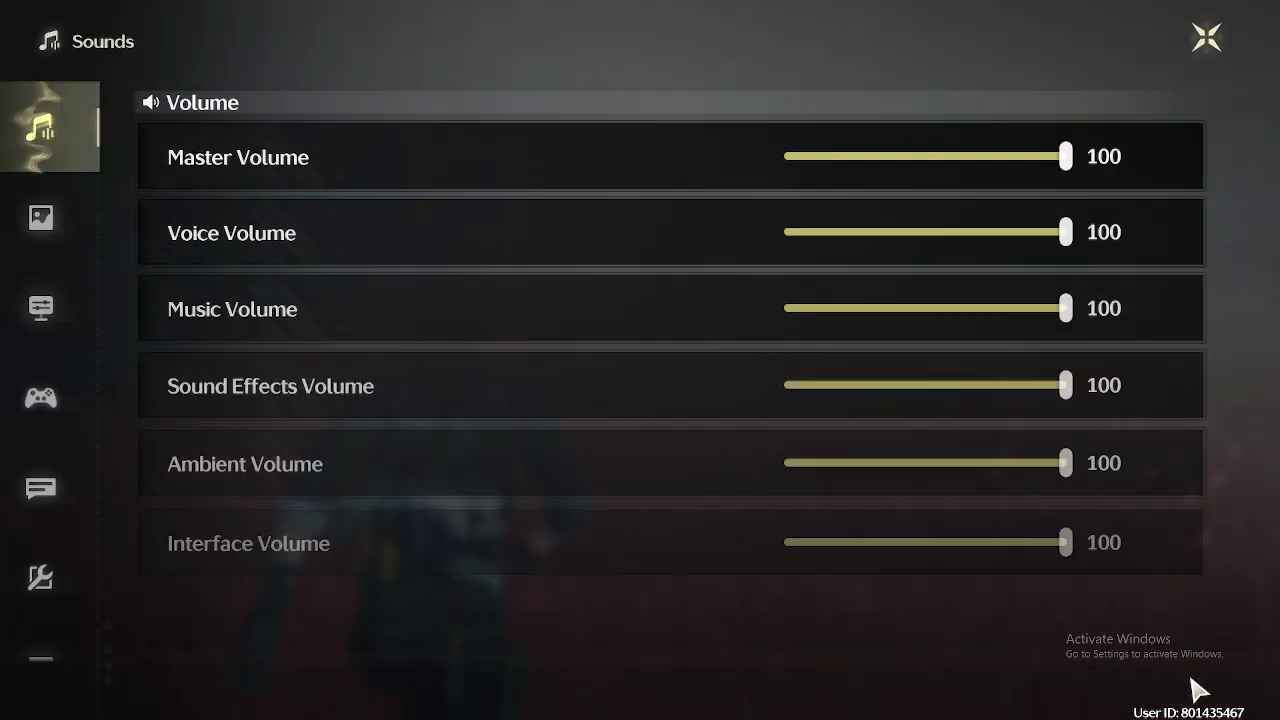
click(62, 220)
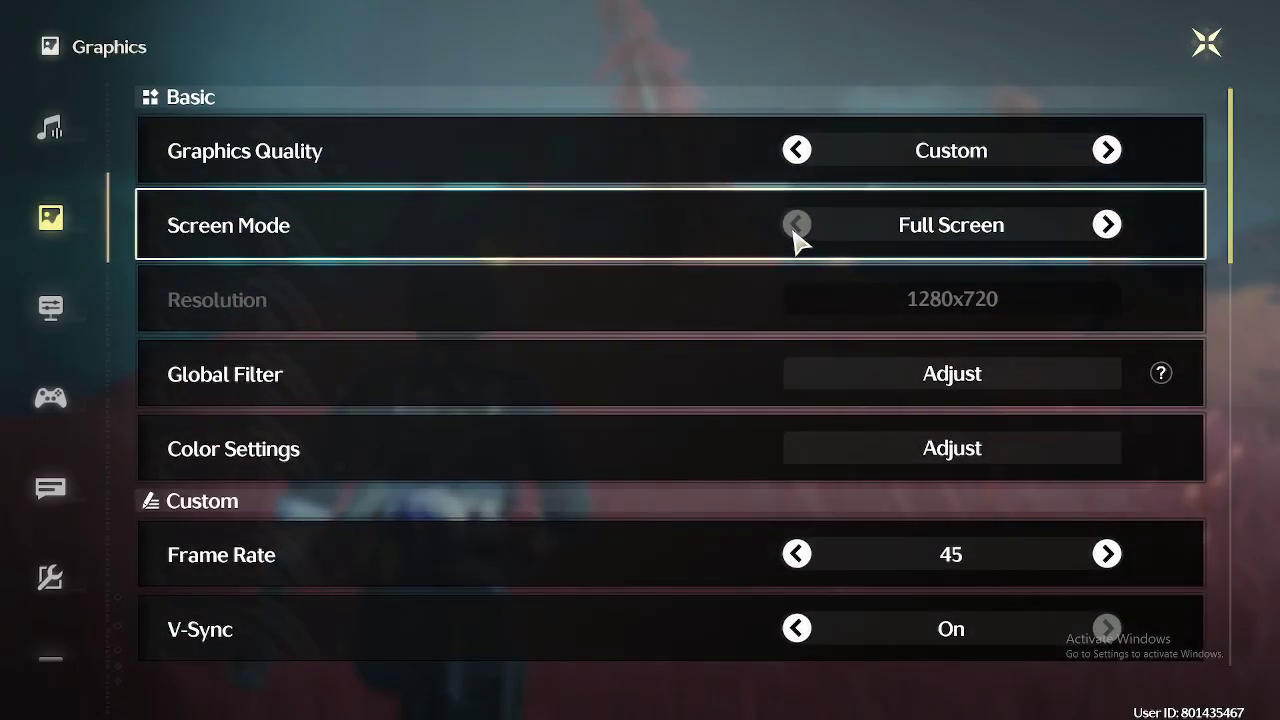
click(1104, 226)
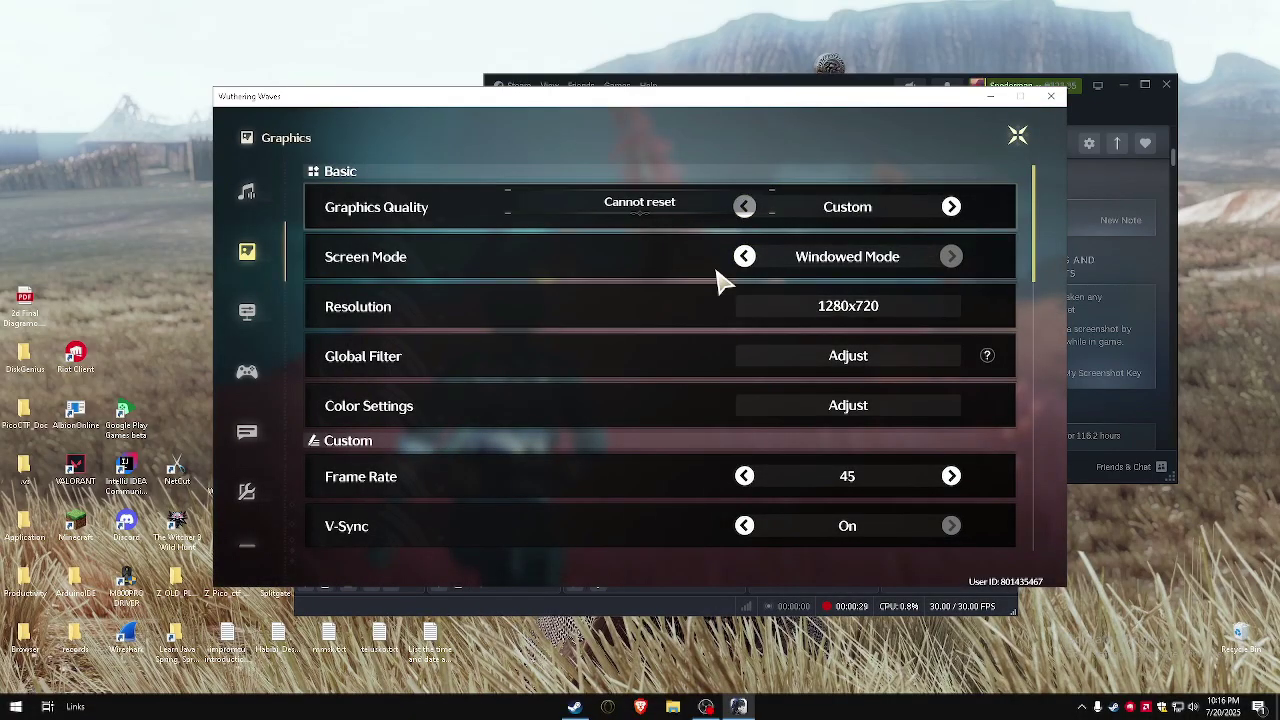
drag(779, 104, 746, 111)
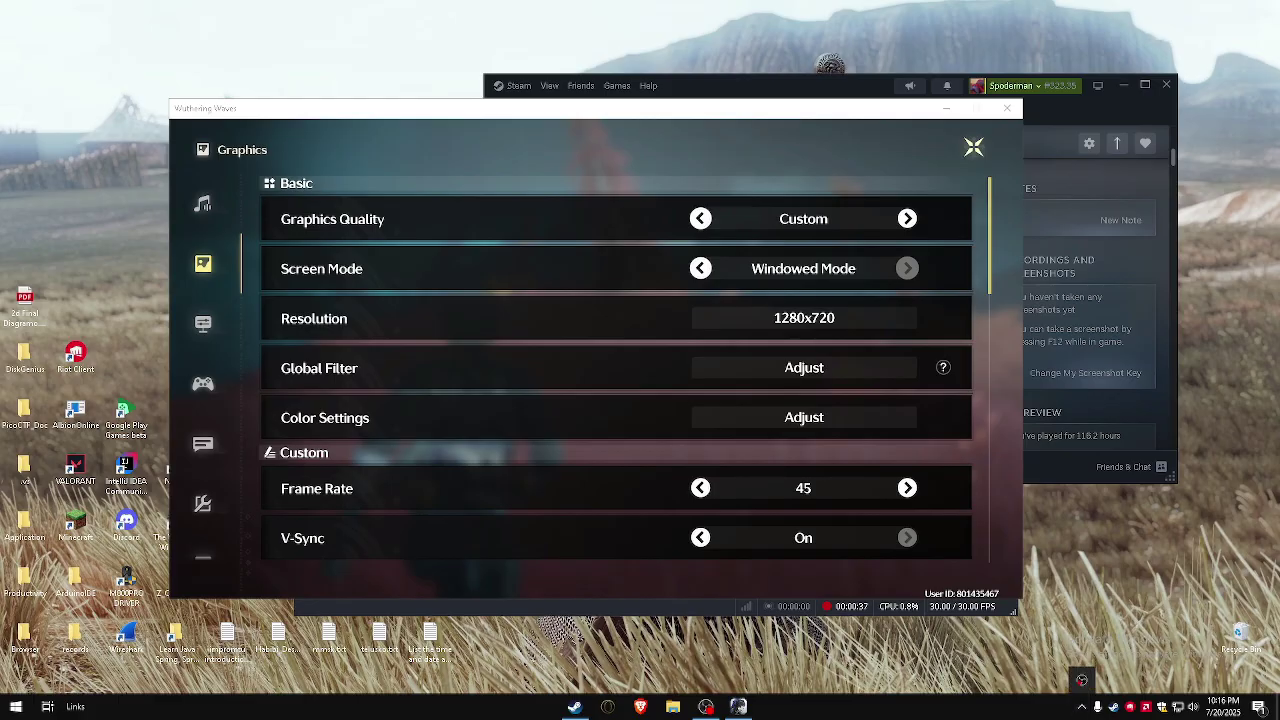
drag(632, 112, 674, 123)
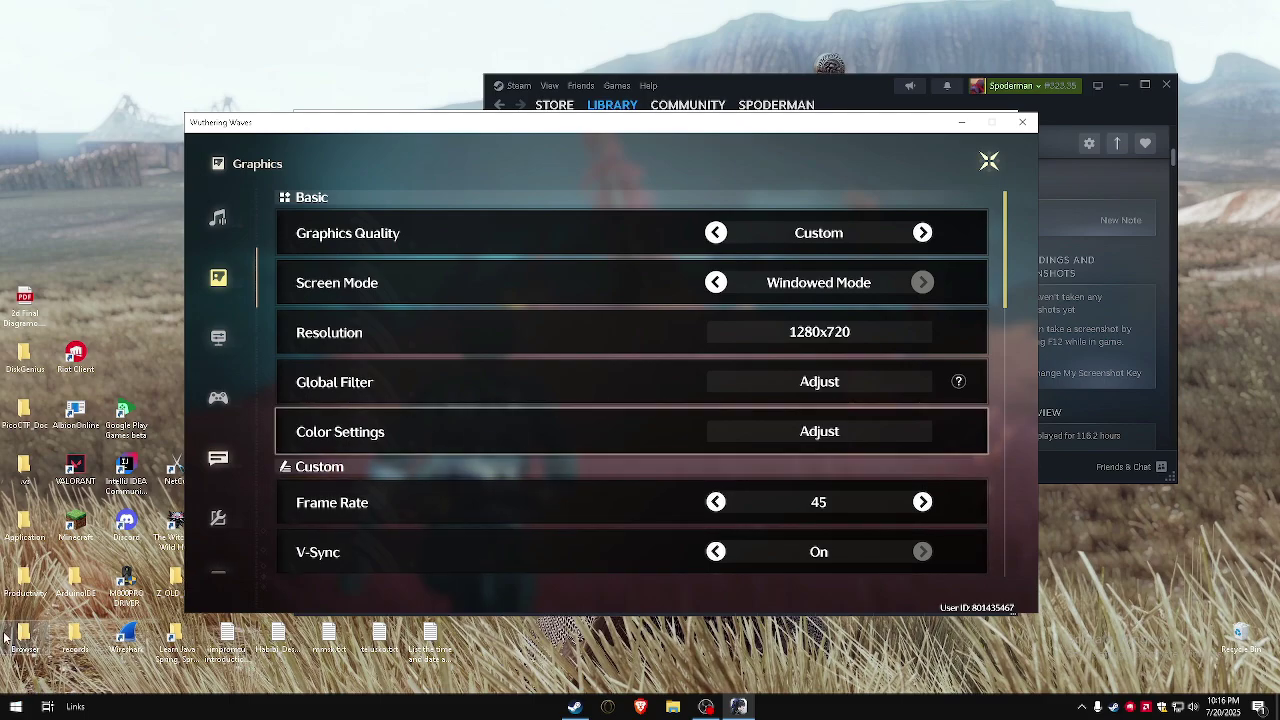
Step: Search Windows for "msi" and launch MSI Afterburner to start the performance overlay
key(super)
text(vvvvvvvvvv)
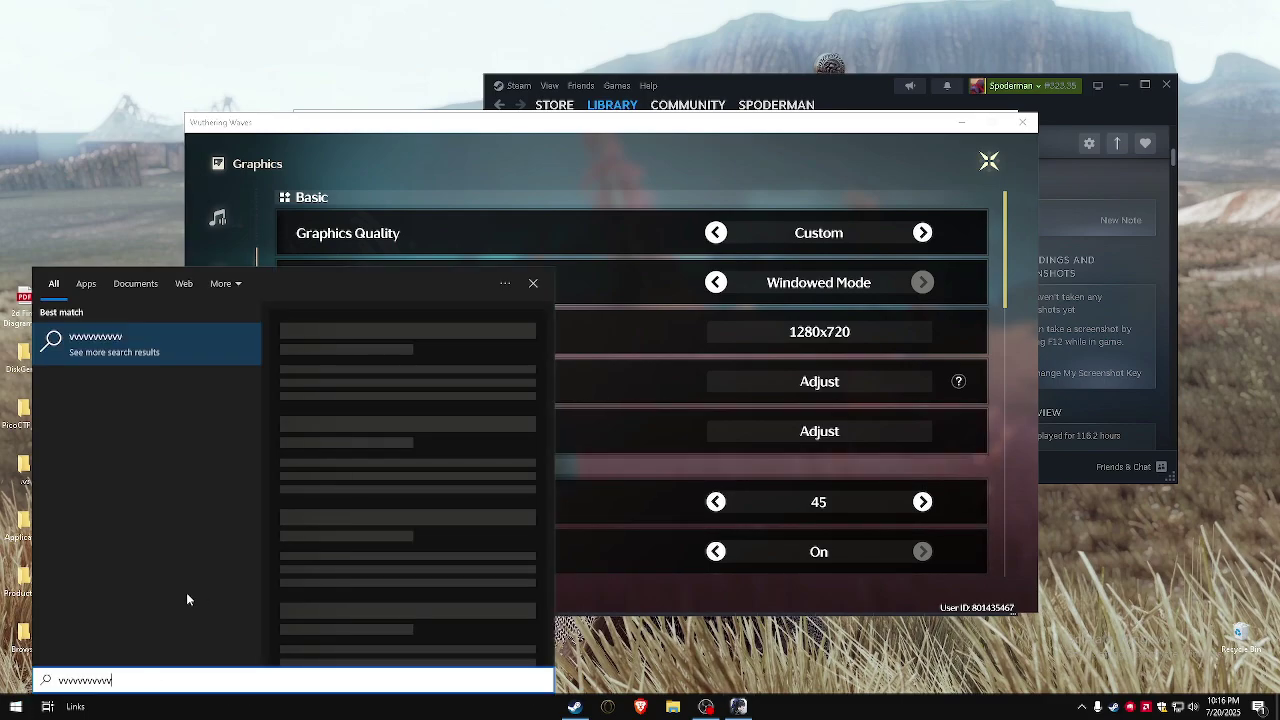
key(BackSpace)
key(BackSpace)
key(BackSpace)
key(BackSpace)
key(BackSpace)
key(BackSpace)
key(BackSpace)
key(BackSpace)
key(BackSpace)
key(BackSpace)
text(msi)
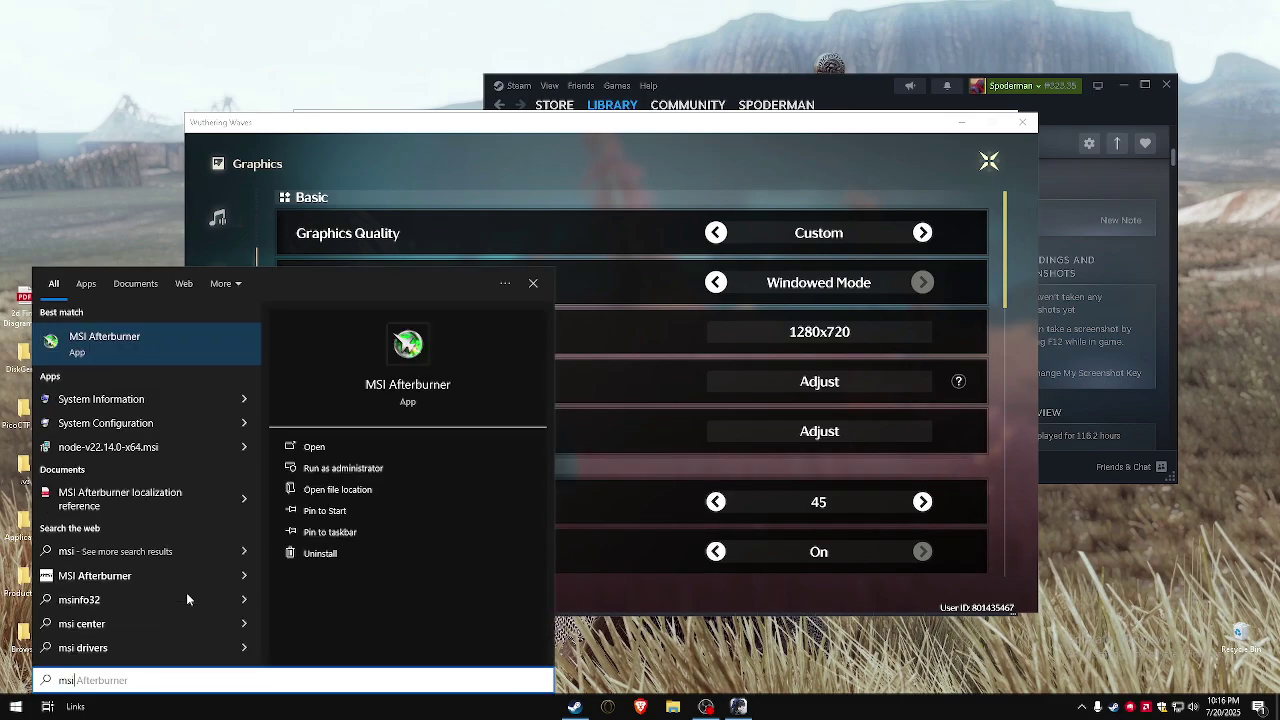
key(Return)
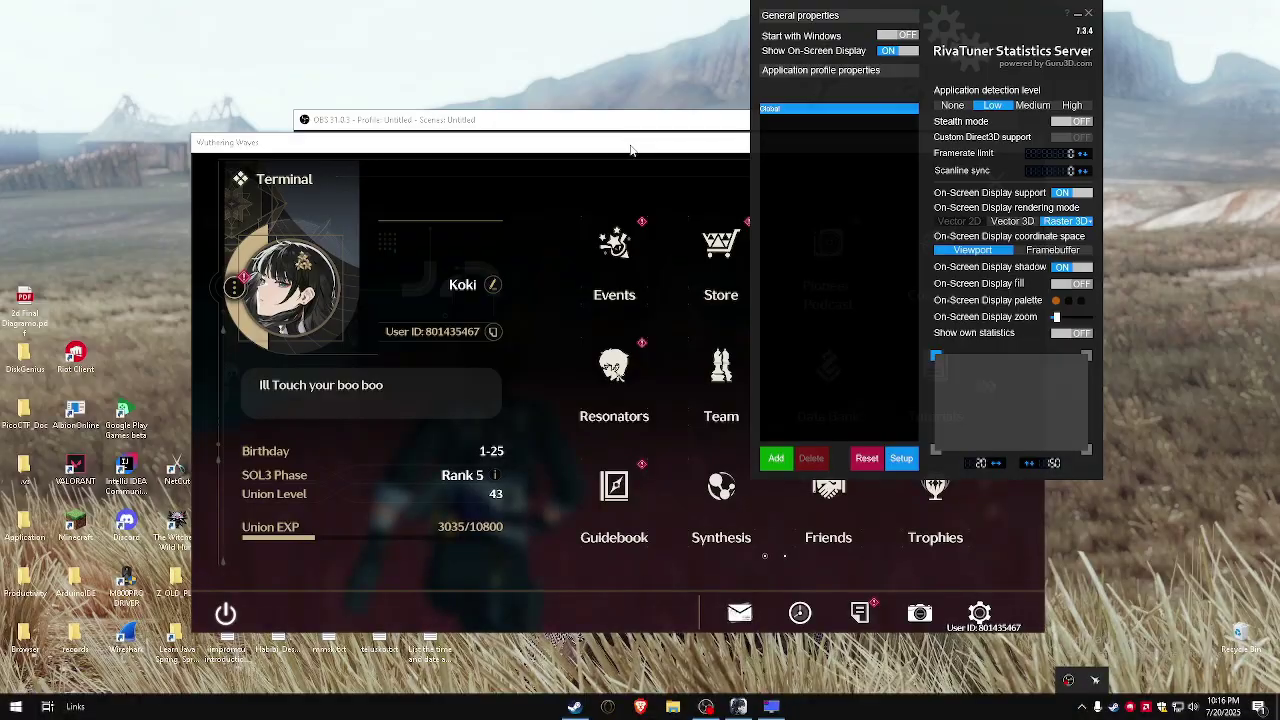
Step: Return to the Wuthering Waves window, close its Terminal and show the game in full screen
click(627, 140)
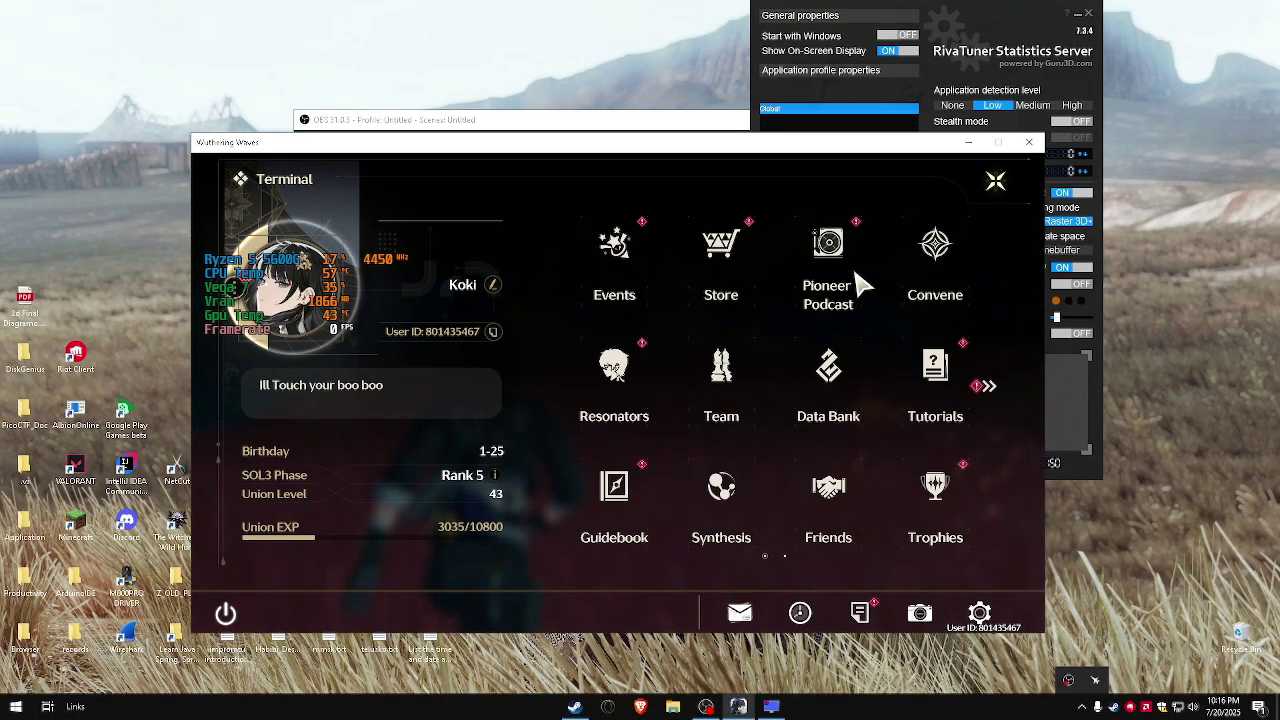
click(997, 184)
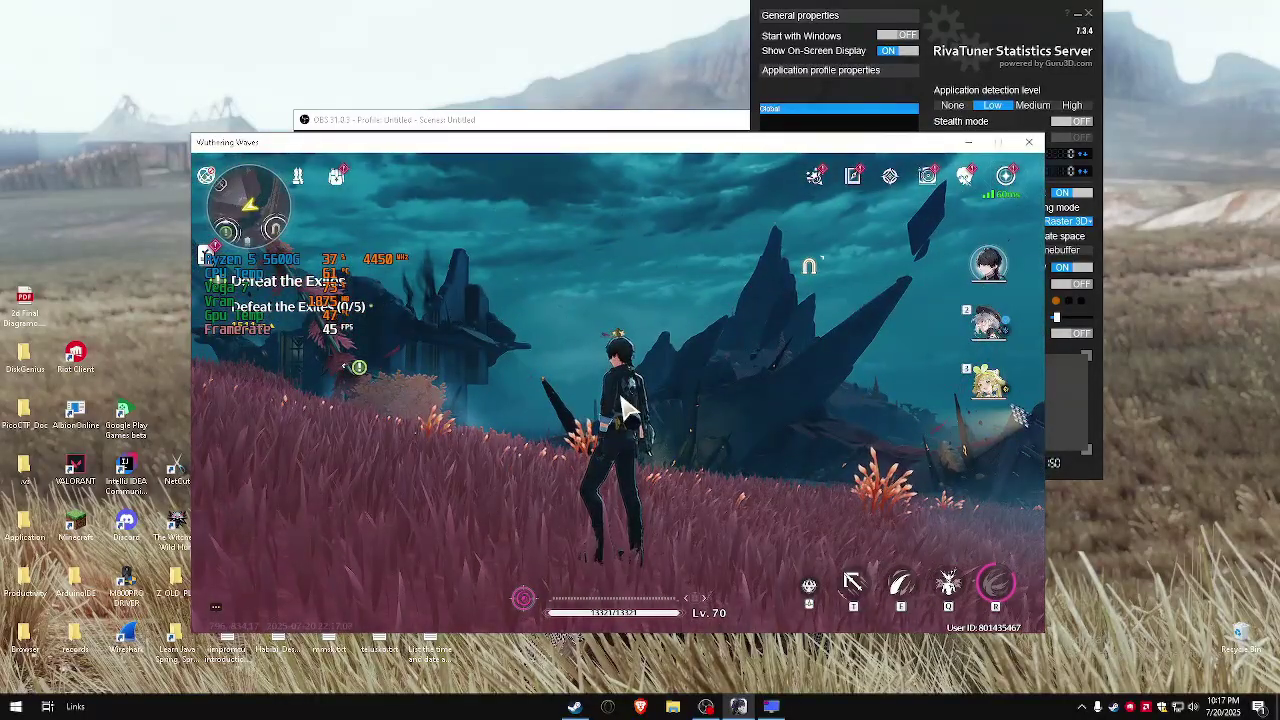
key(alt+Return)
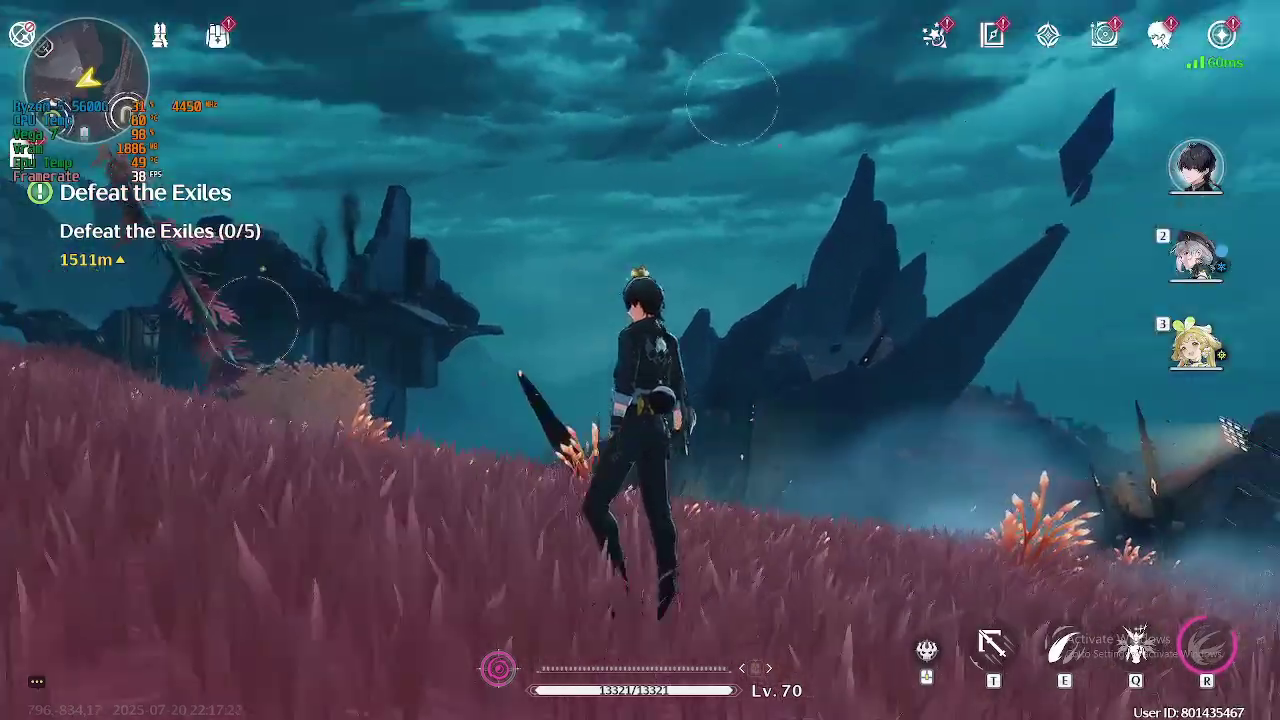
key(w)
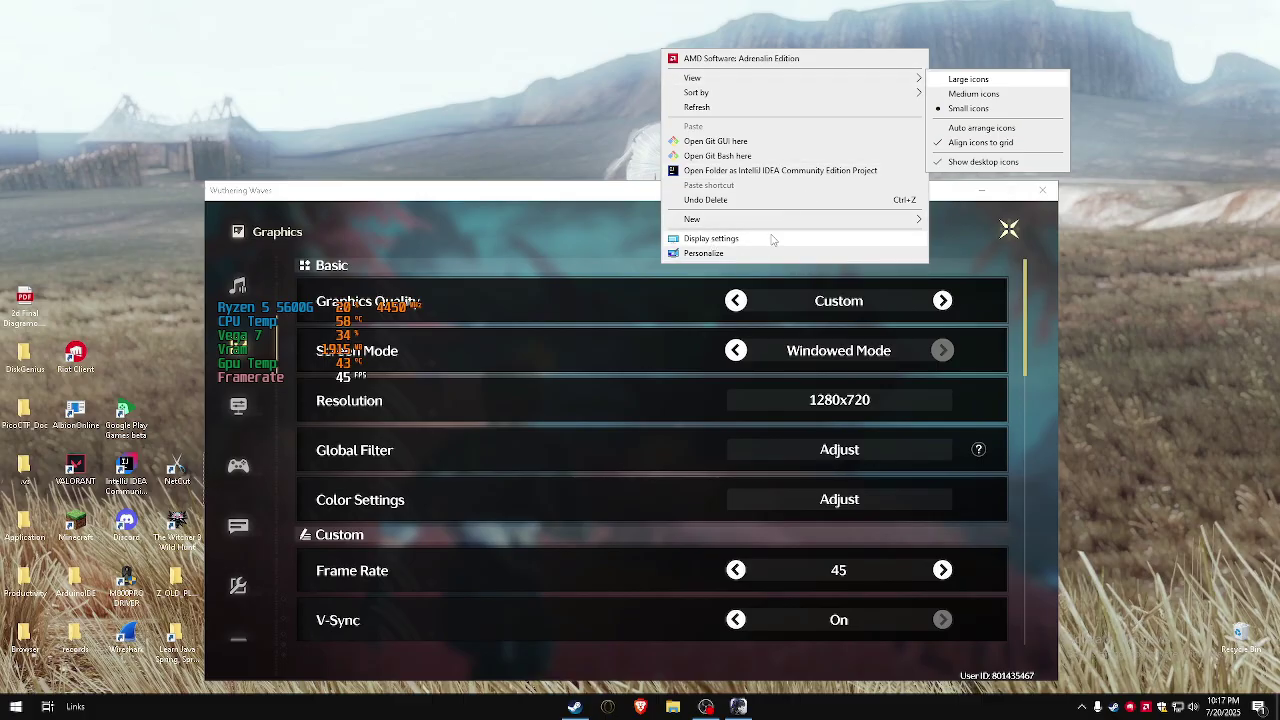
Step: Set the Windows display resolution to 1280 × 720 and the game's screen mode to Full Screen
right_click(600, 104)
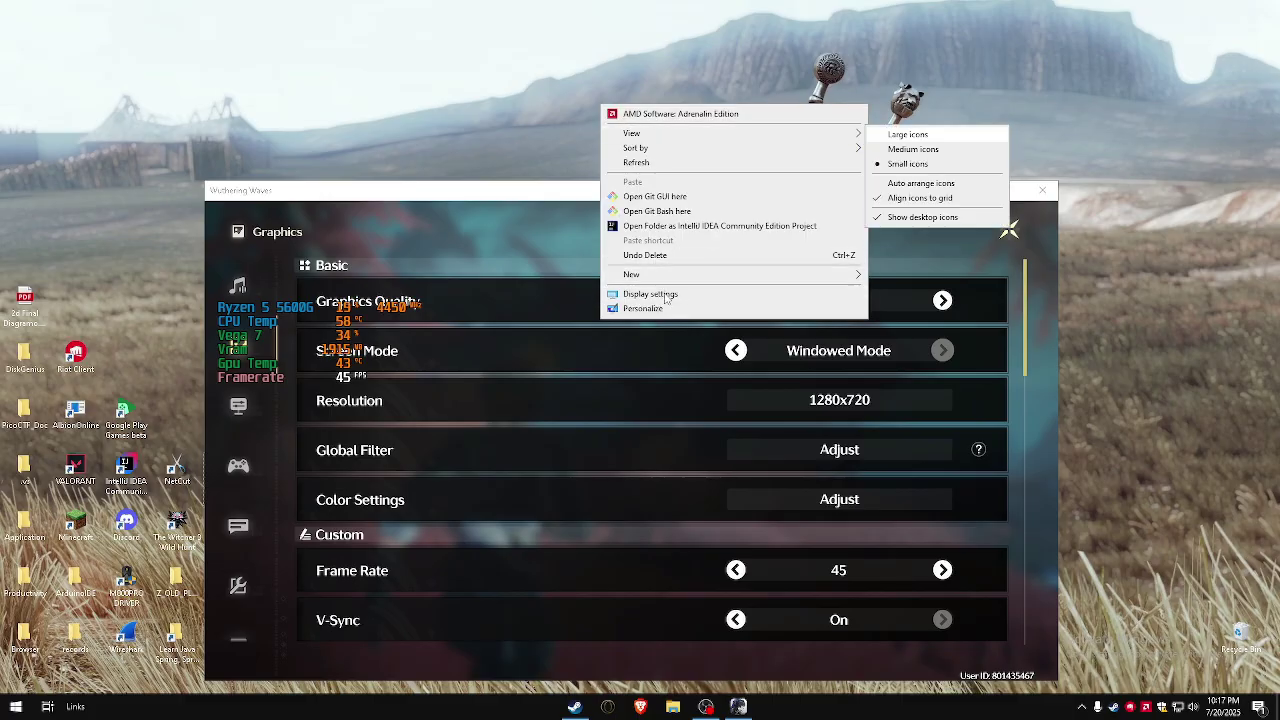
click(662, 295)
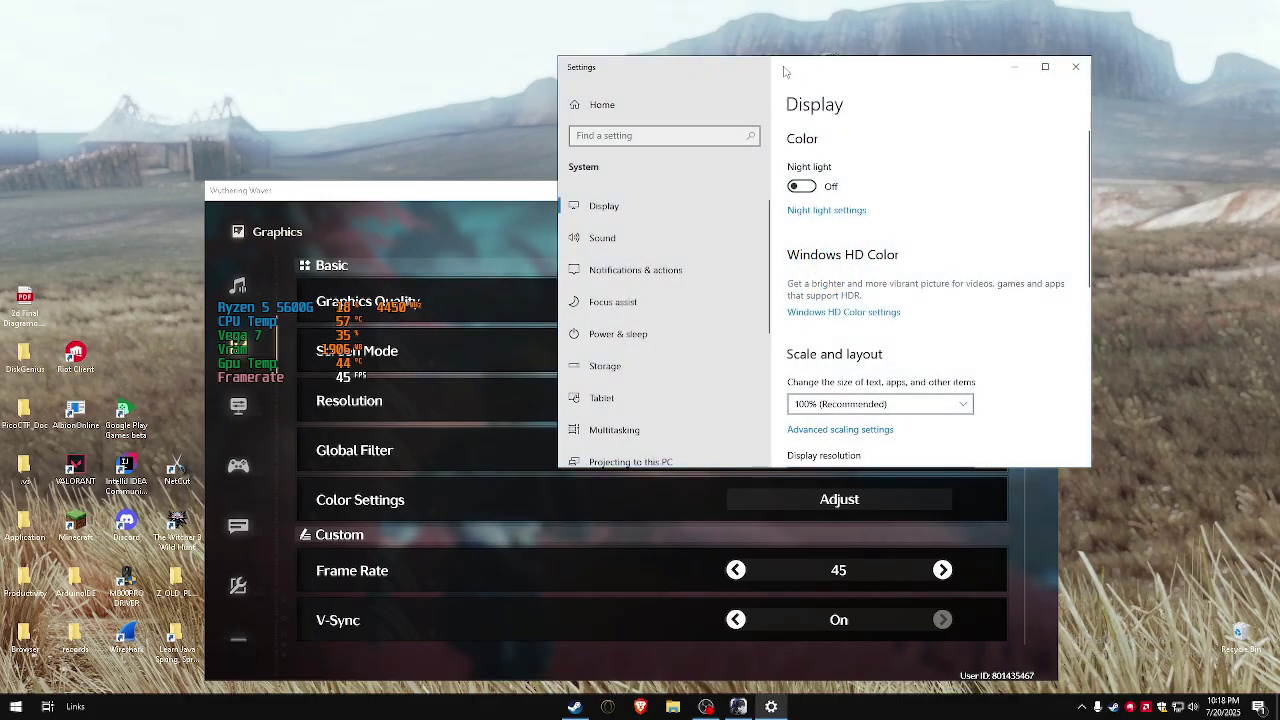
drag(785, 71, 666, 70)
scroll(791, 240, down, 5)
scroll(720, 270, up, 3)
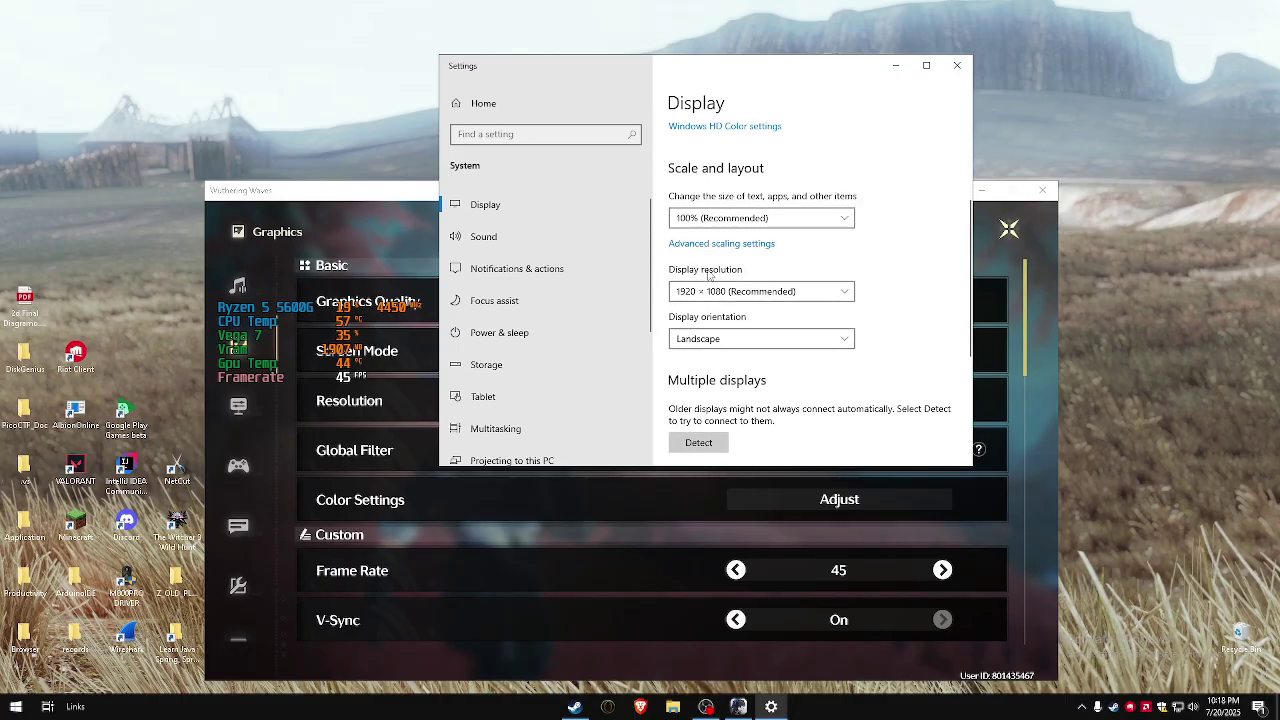
click(760, 292)
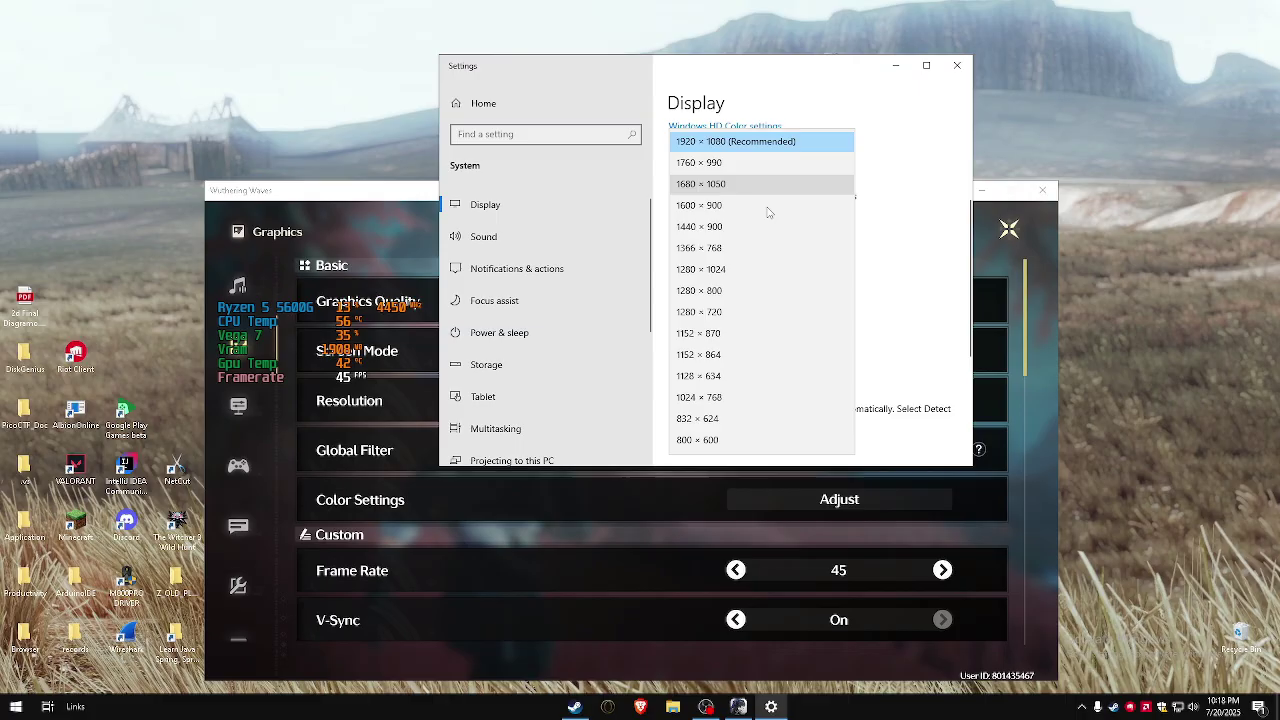
click(727, 318)
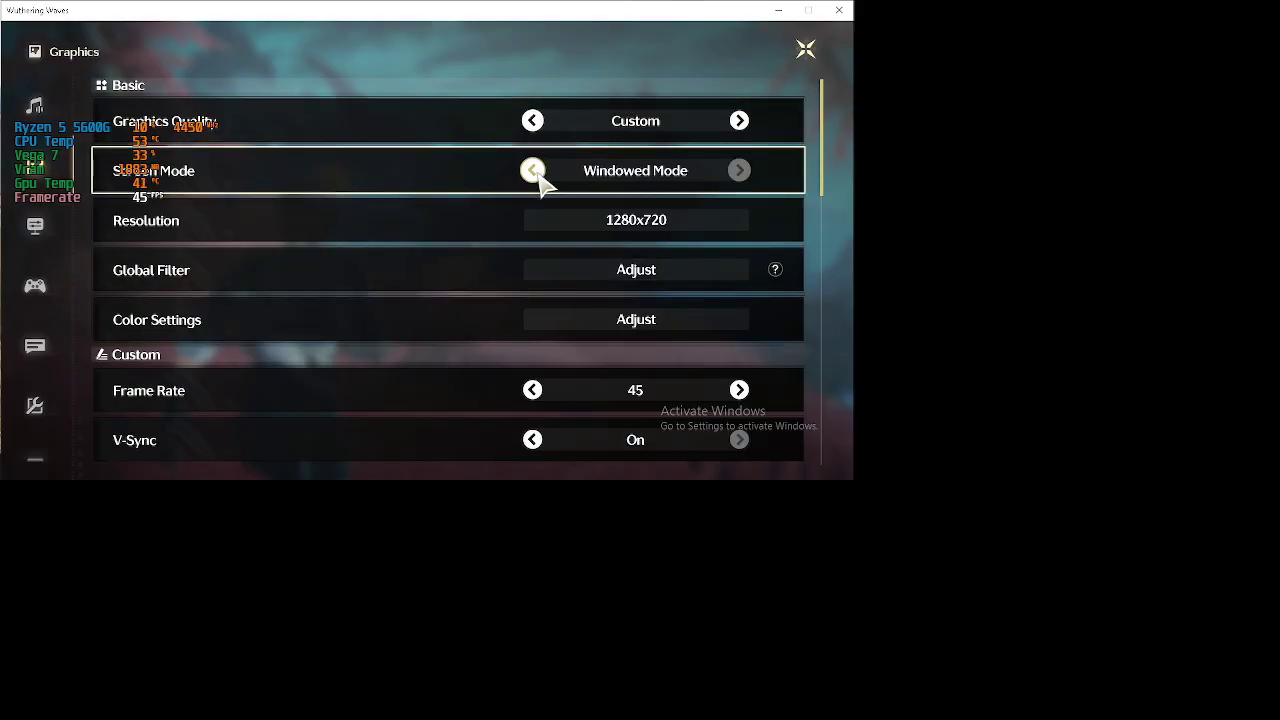
click(533, 171)
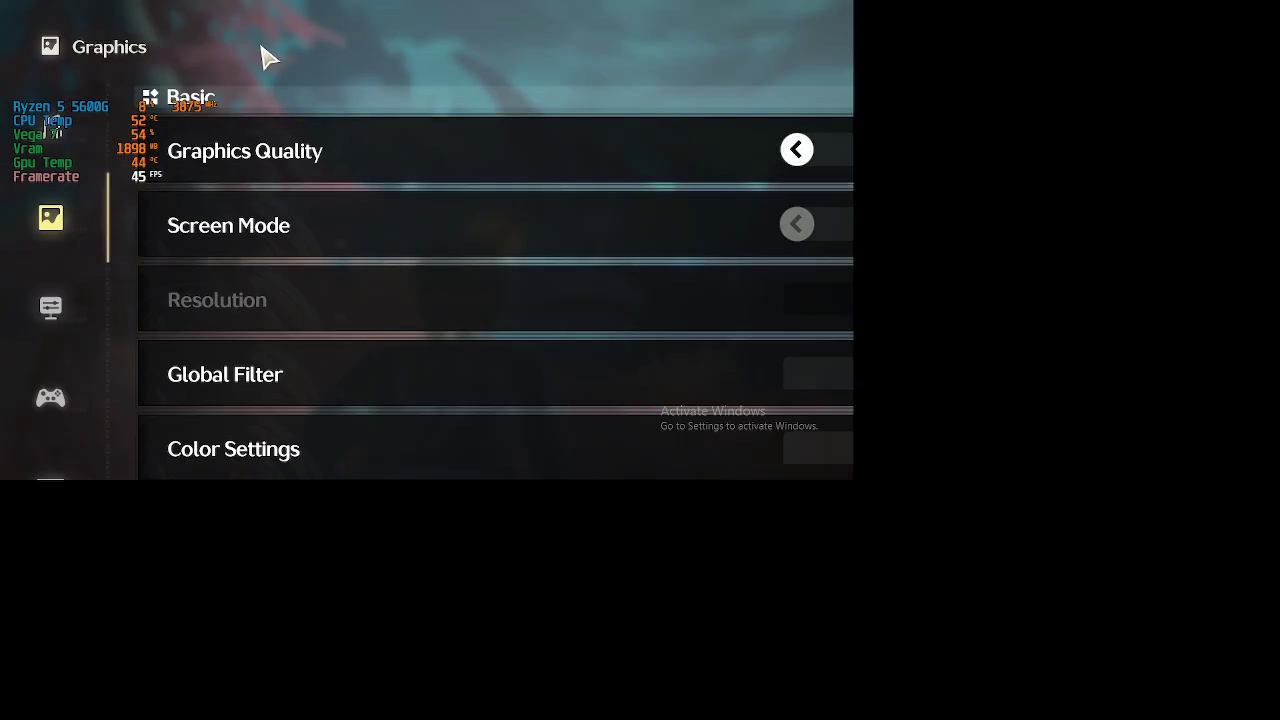
Step: Switch from the game to Steam and bring up the Wuthering Waves library page
key(alt+Tab)
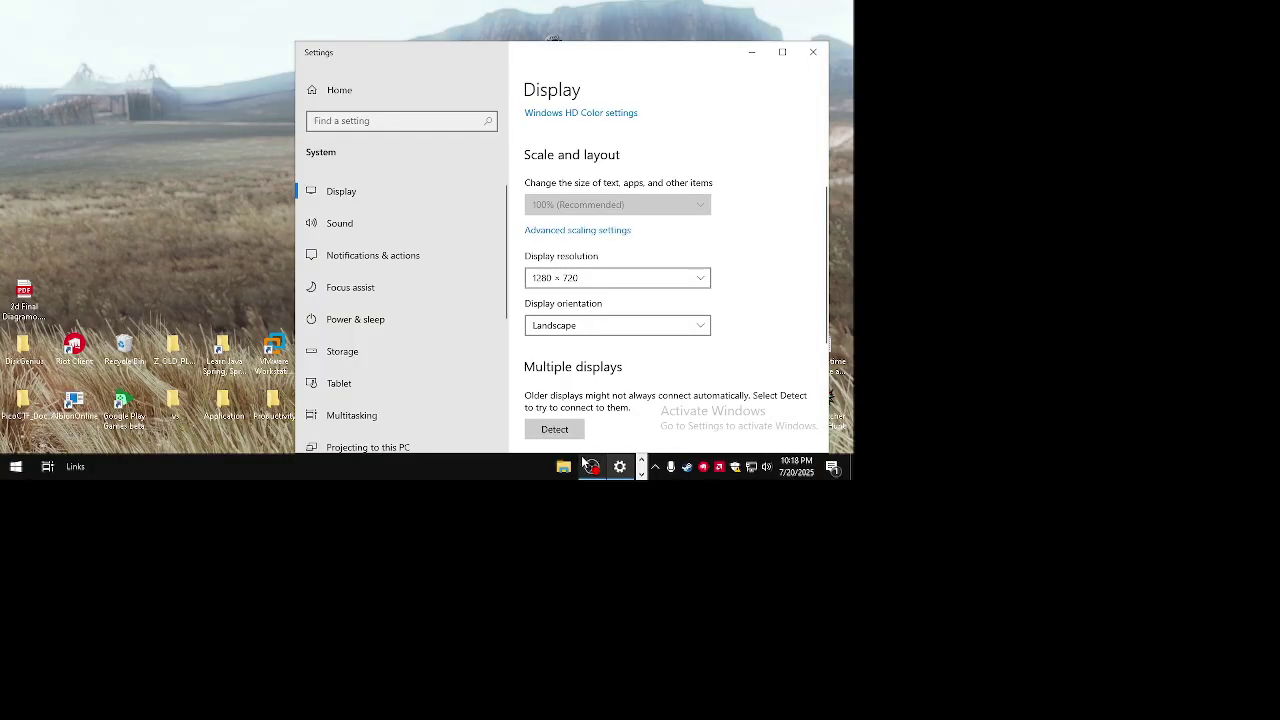
click(636, 466)
click(566, 468)
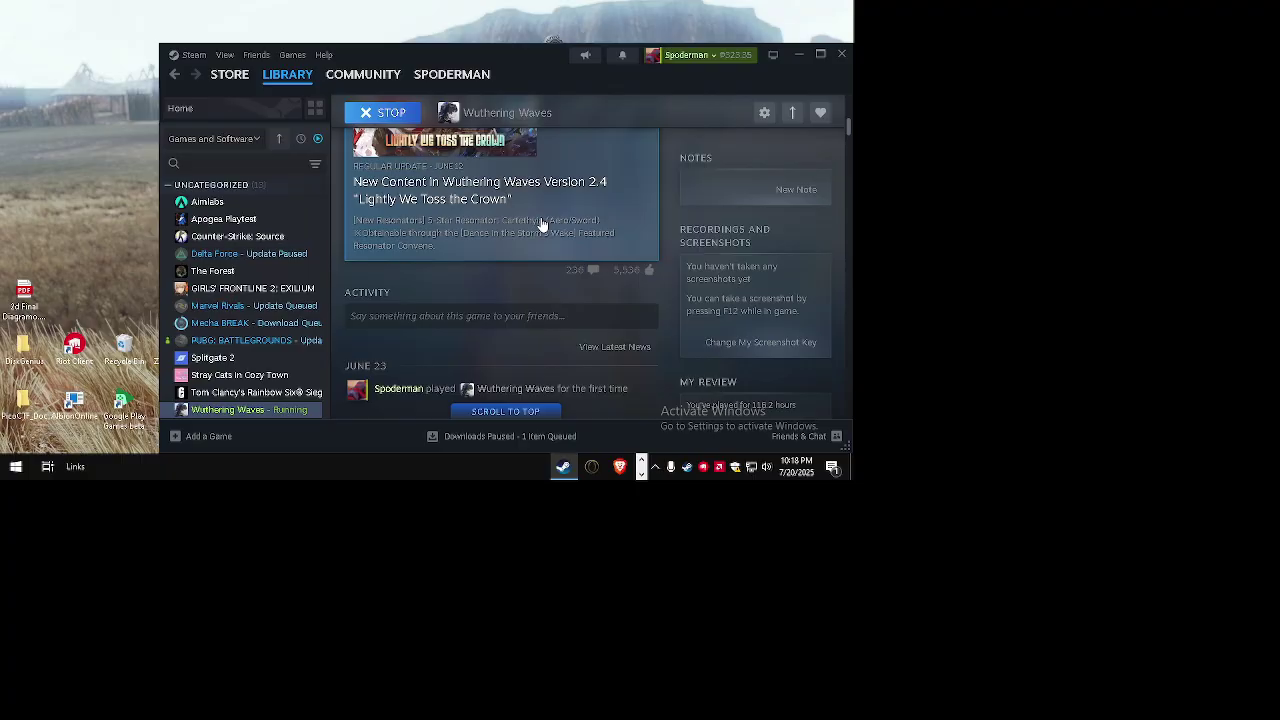
Step: Run the character briefly, and set the frame rate to 60 in the game's graphics settings
mouse_move(377, 84)
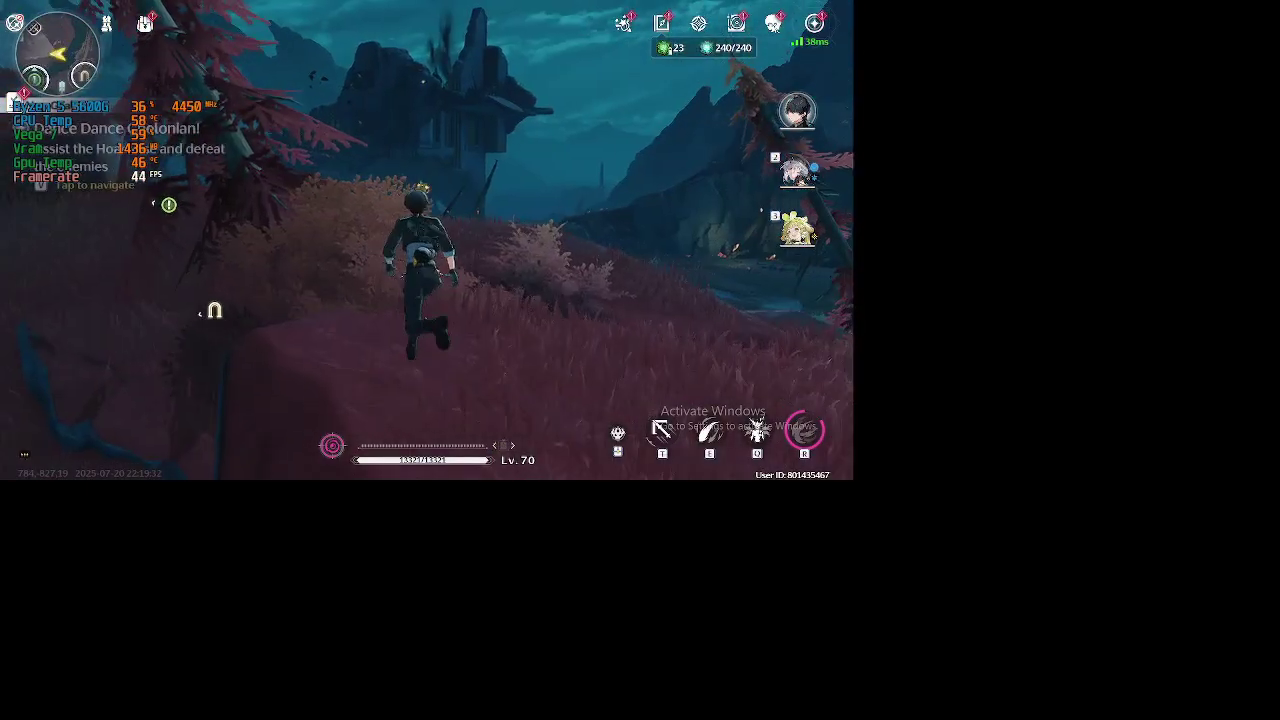
key(w)
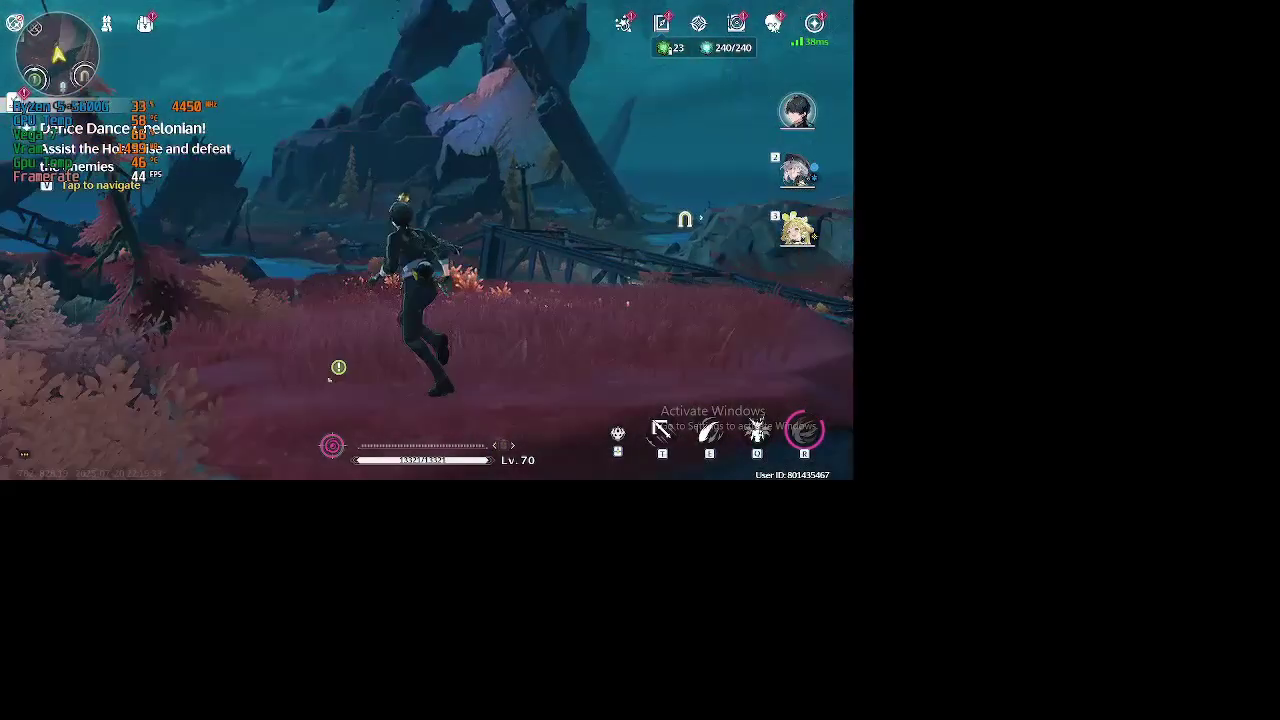
key(Escape)
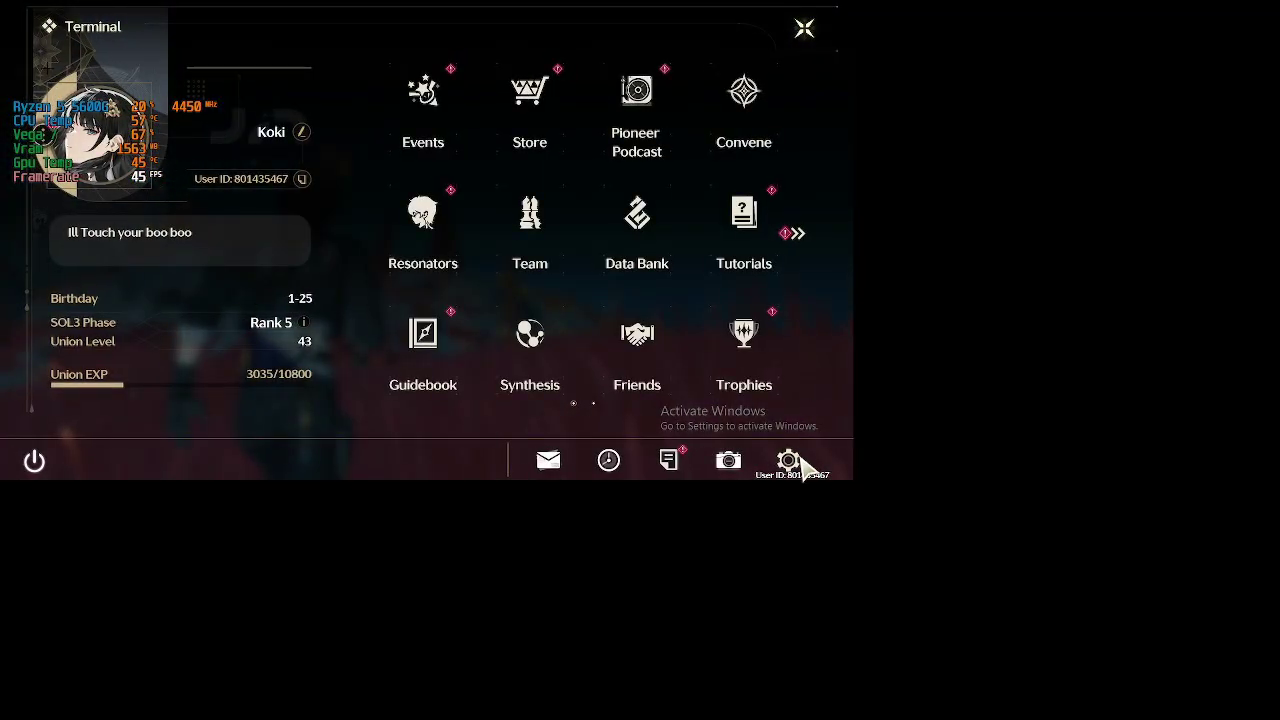
click(785, 457)
click(33, 150)
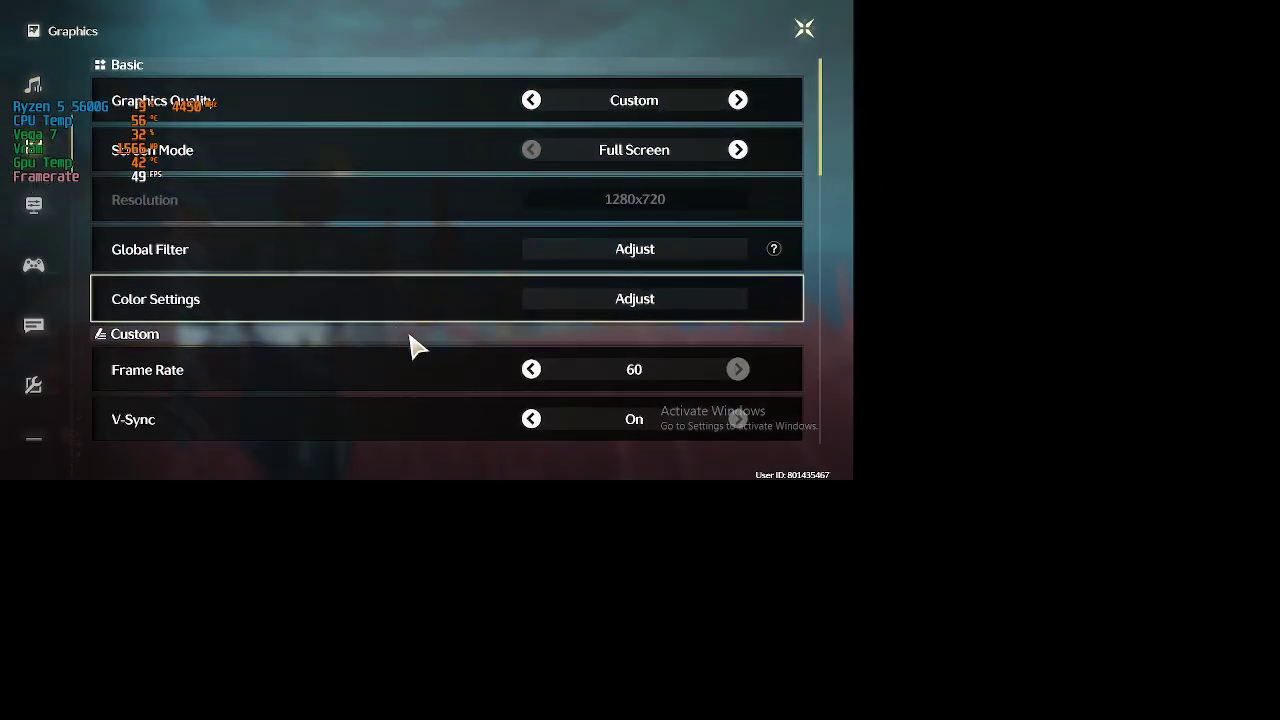
Step: Review the custom graphics options, including Special Effects Quality, FSR and Shadow Quality, and set the screen mode to Windowed Mode
scroll(408, 346, down, 5)
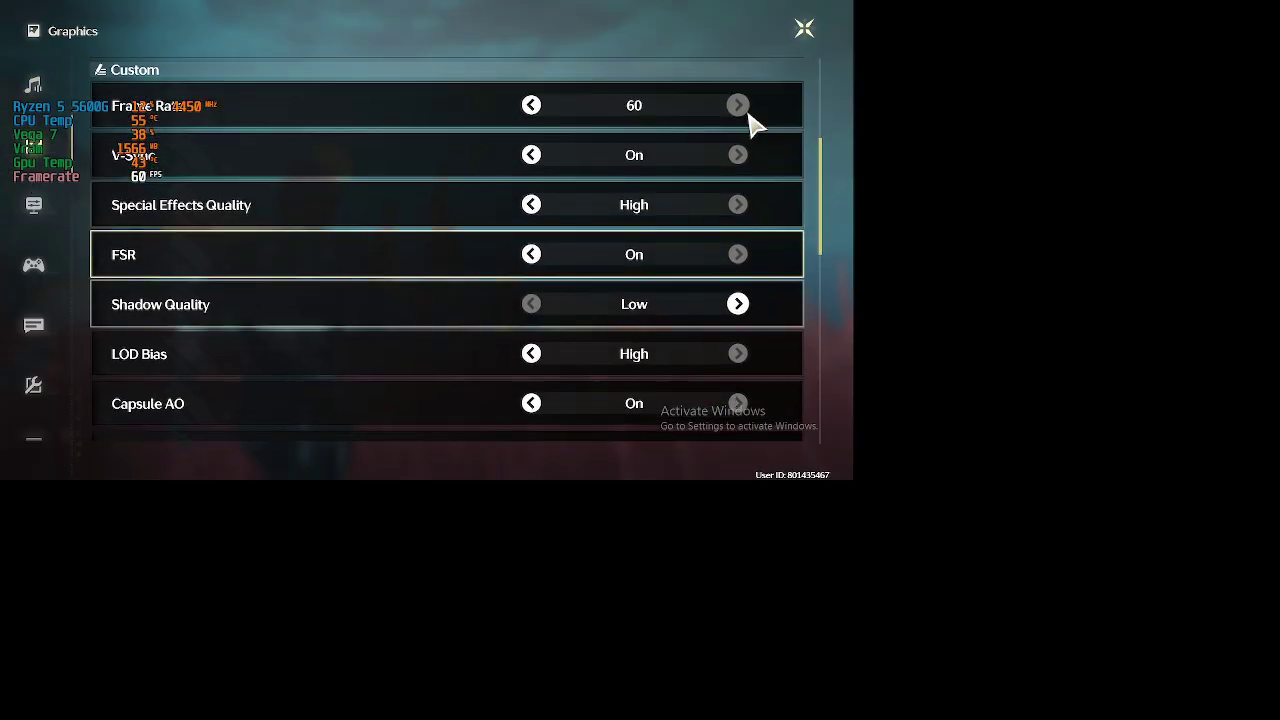
click(533, 197)
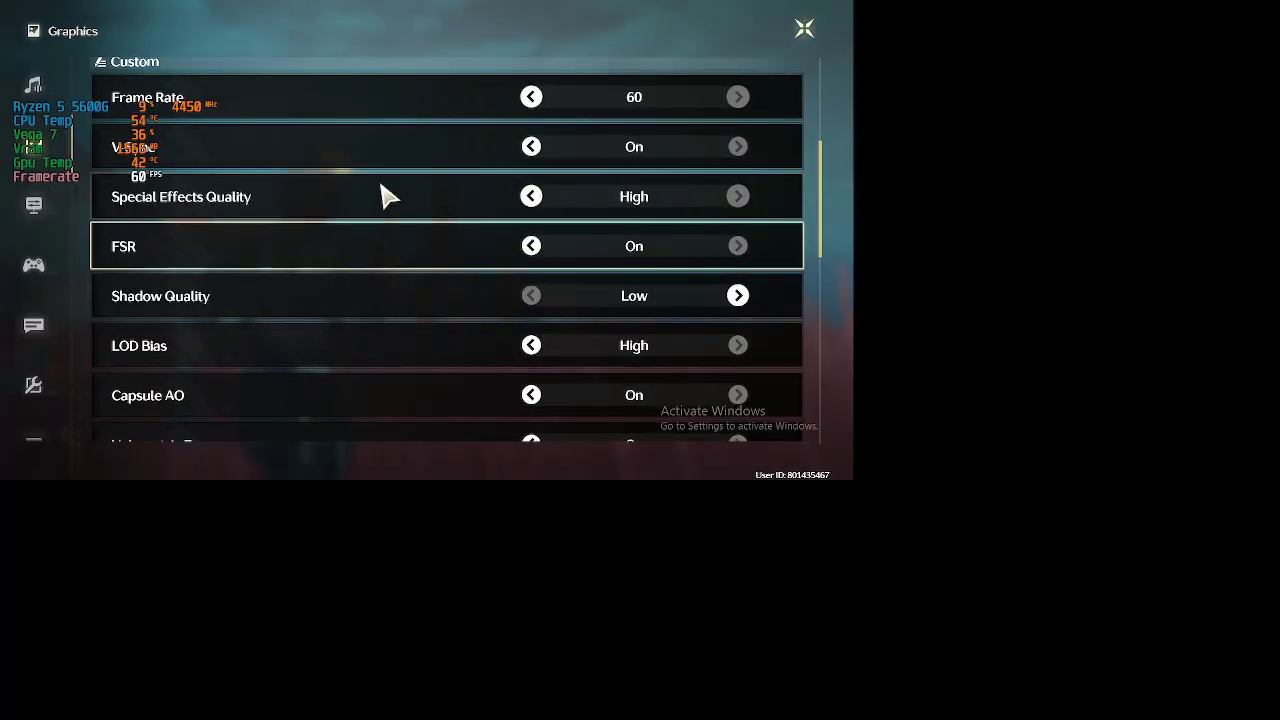
drag(381, 185, 436, 152)
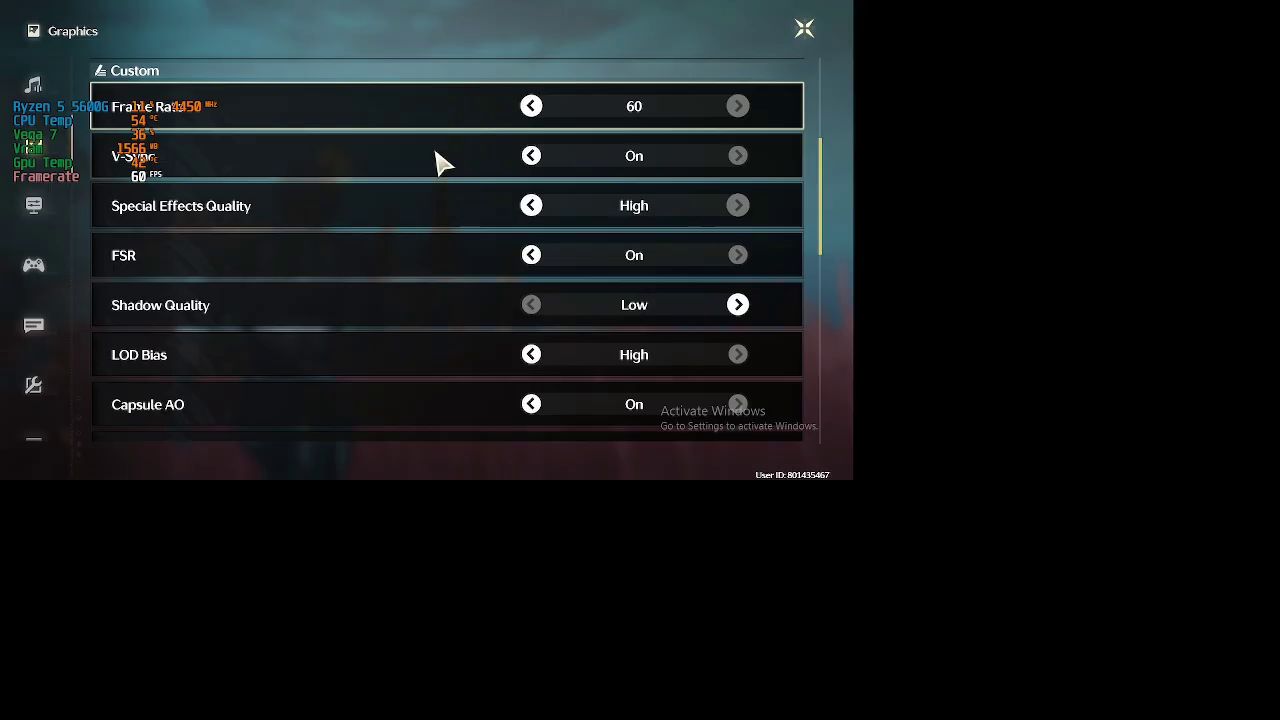
scroll(394, 337, down, 3)
scroll(720, 229, up, 8)
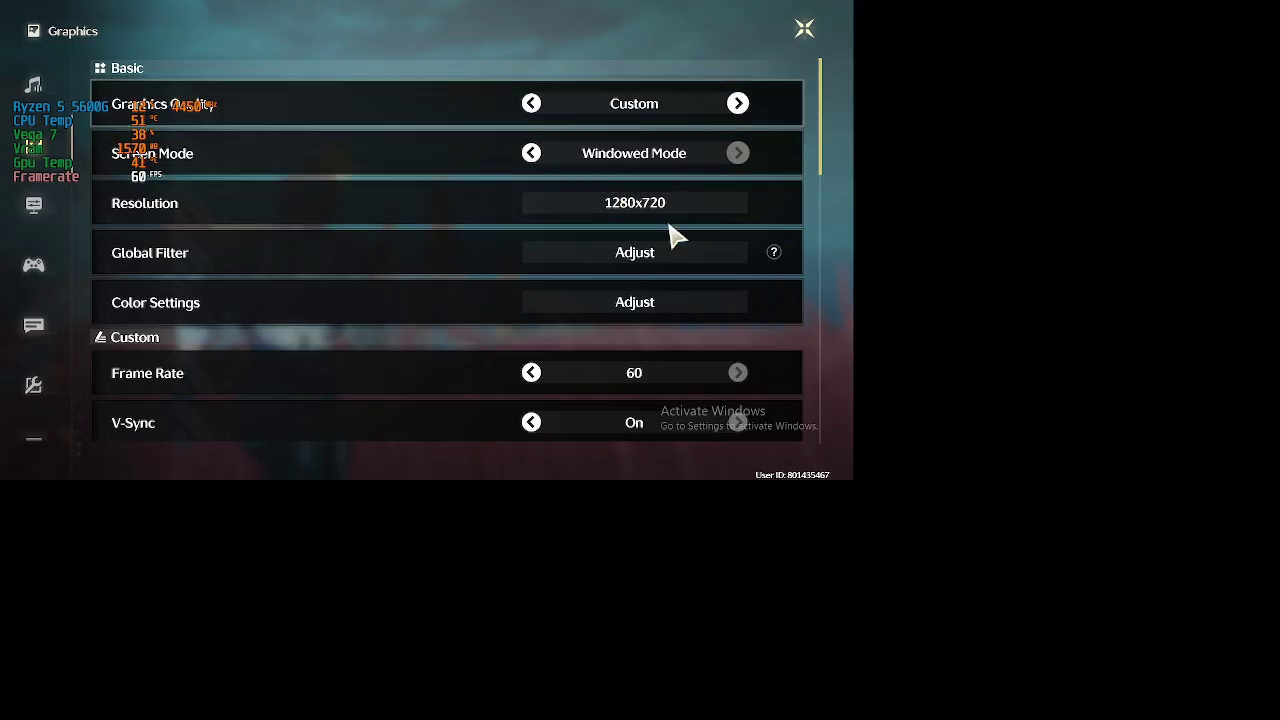
Step: Clear the windows from the desktop and open the Windows display settings at the display resolution option
key(alt+Tab)
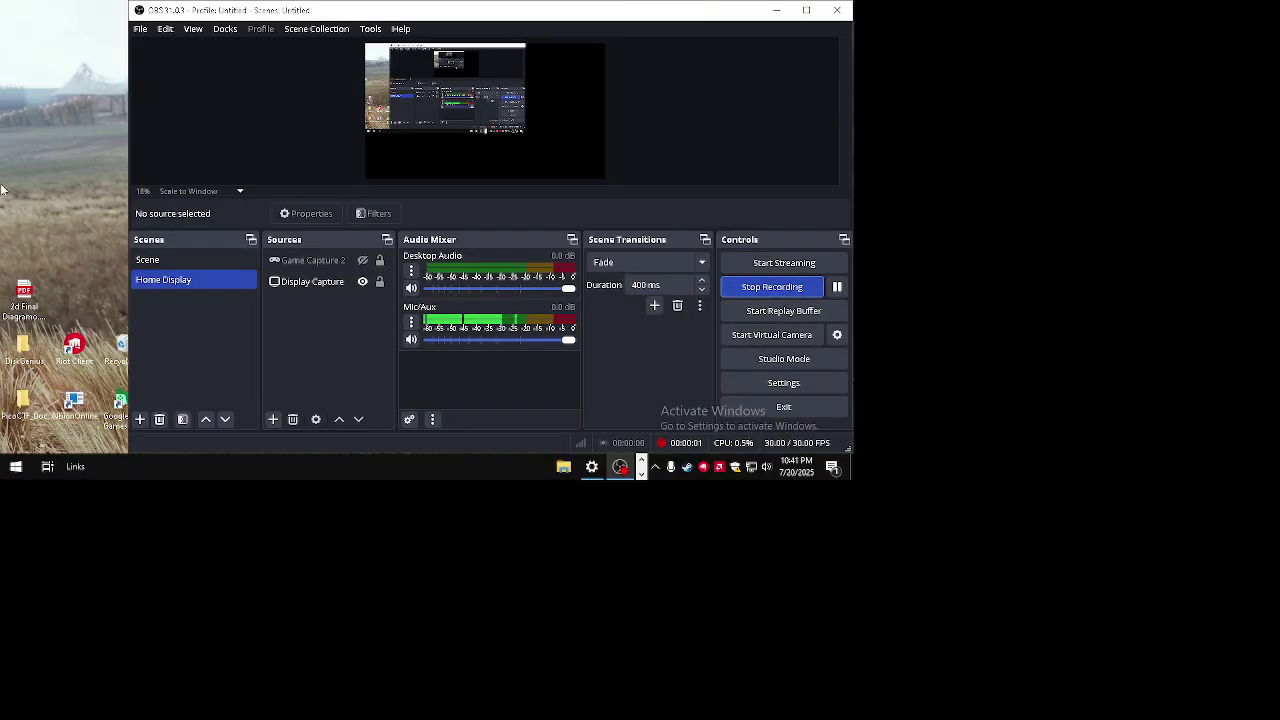
right_click(51, 108)
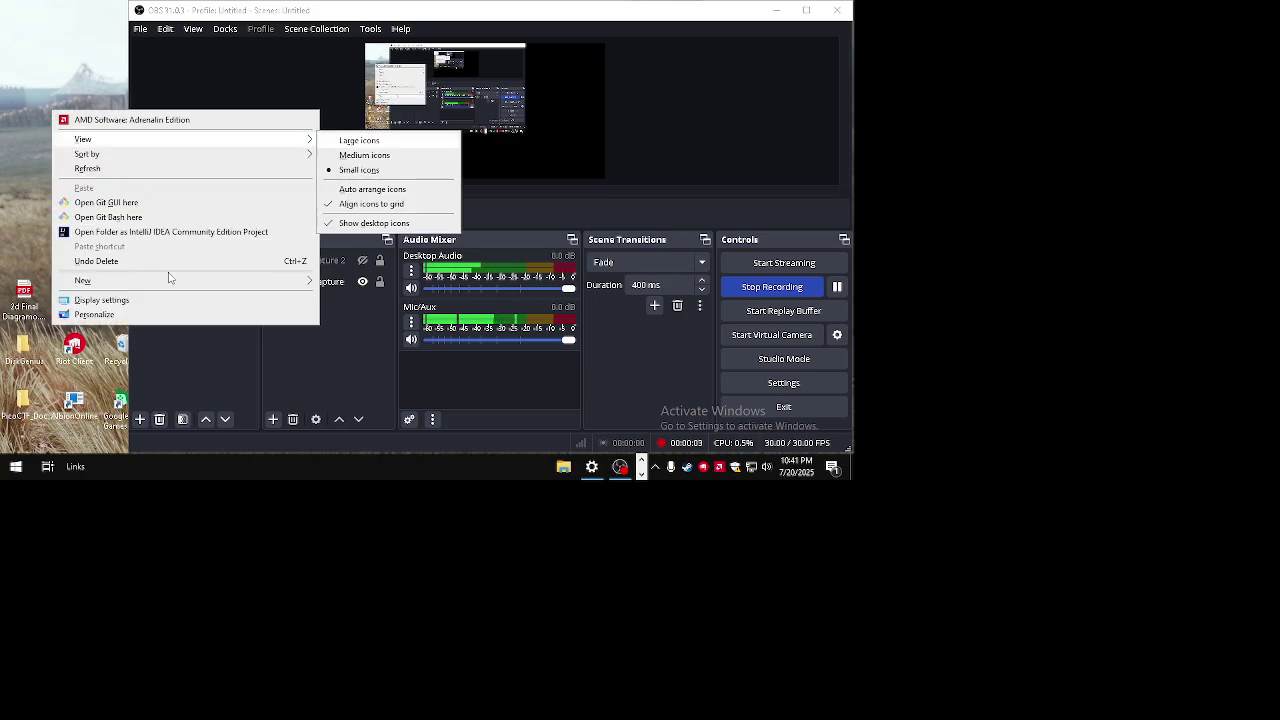
click(855, 485)
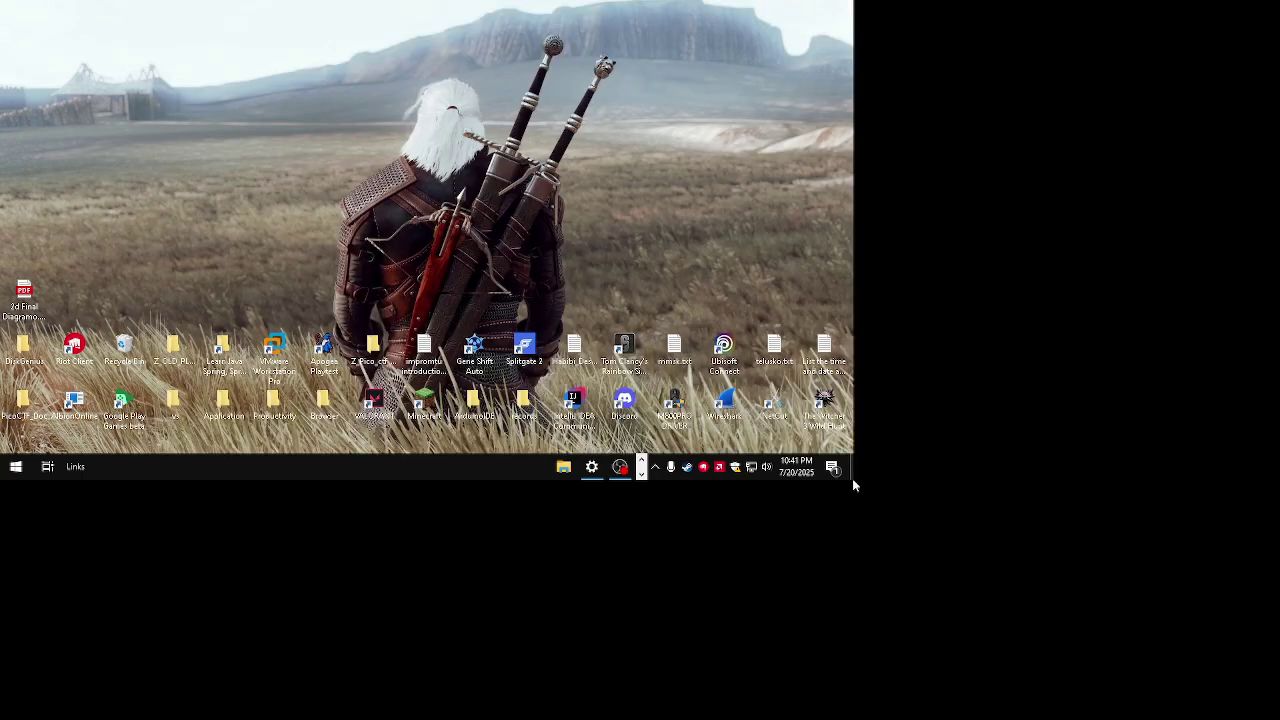
right_click(362, 127)
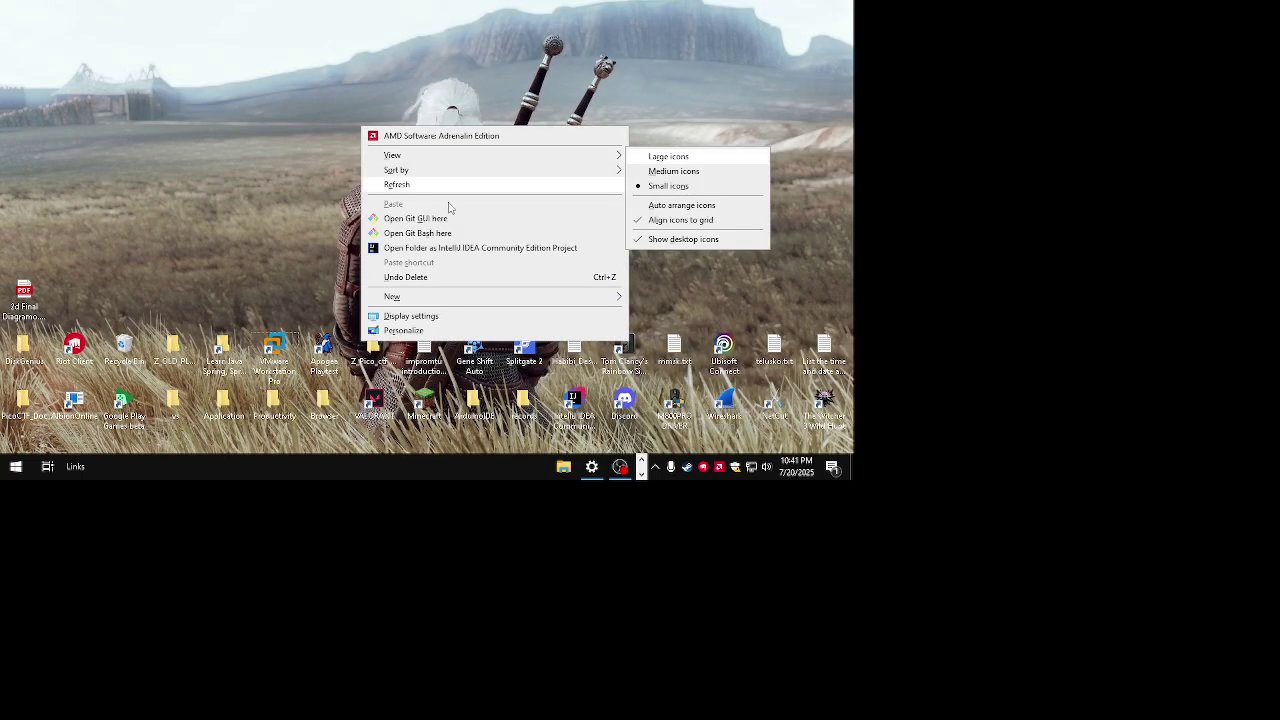
click(434, 317)
scroll(617, 330, down, 5)
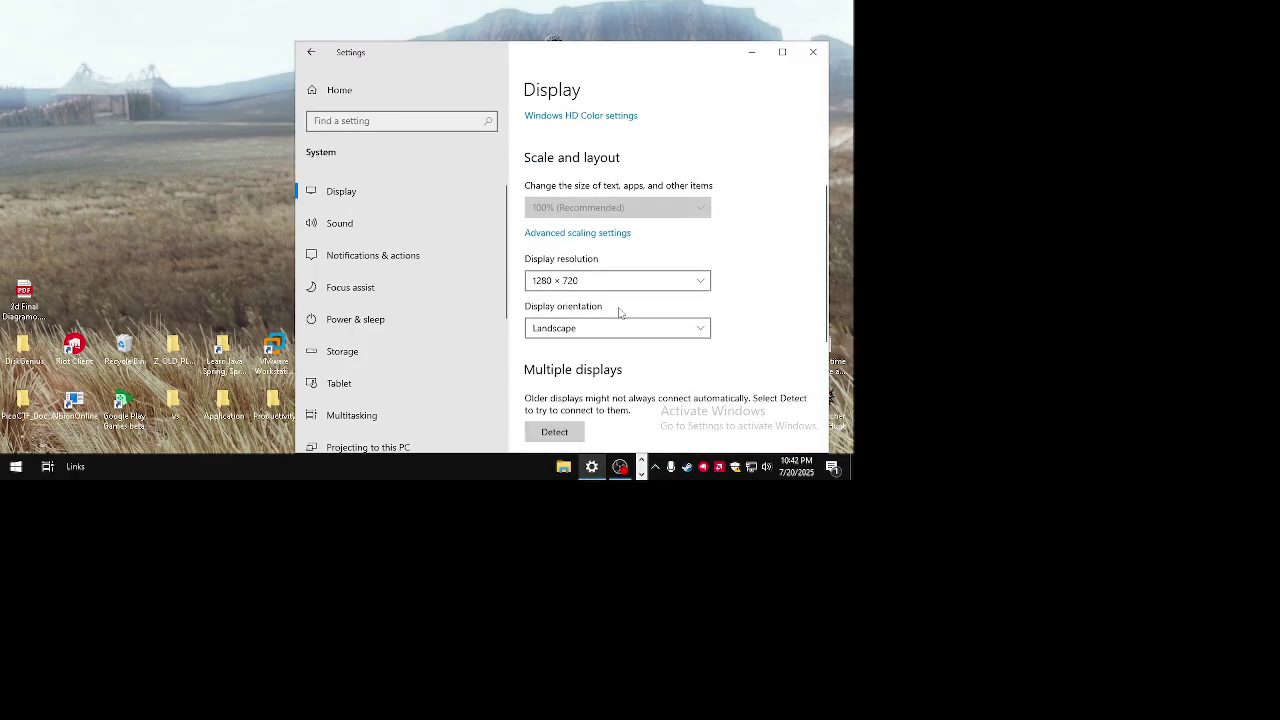